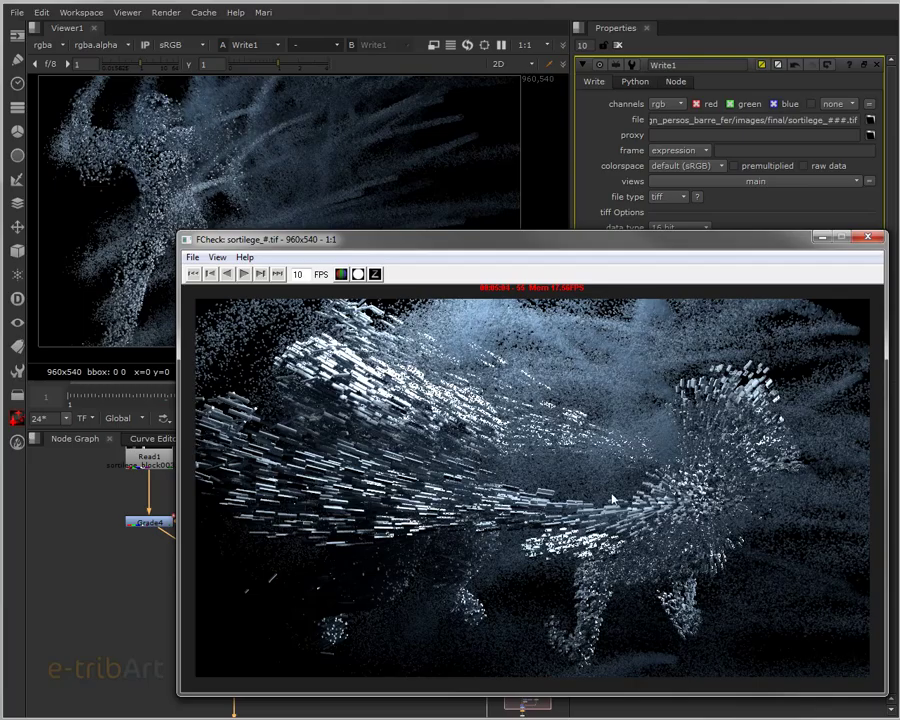
Step: Scrub back and then forward through the sortilege_#.tif frames to review the block burst
{"action": "left_click_drag", "start_coordinate": [612, 498], "coordinate": [571, 502]}
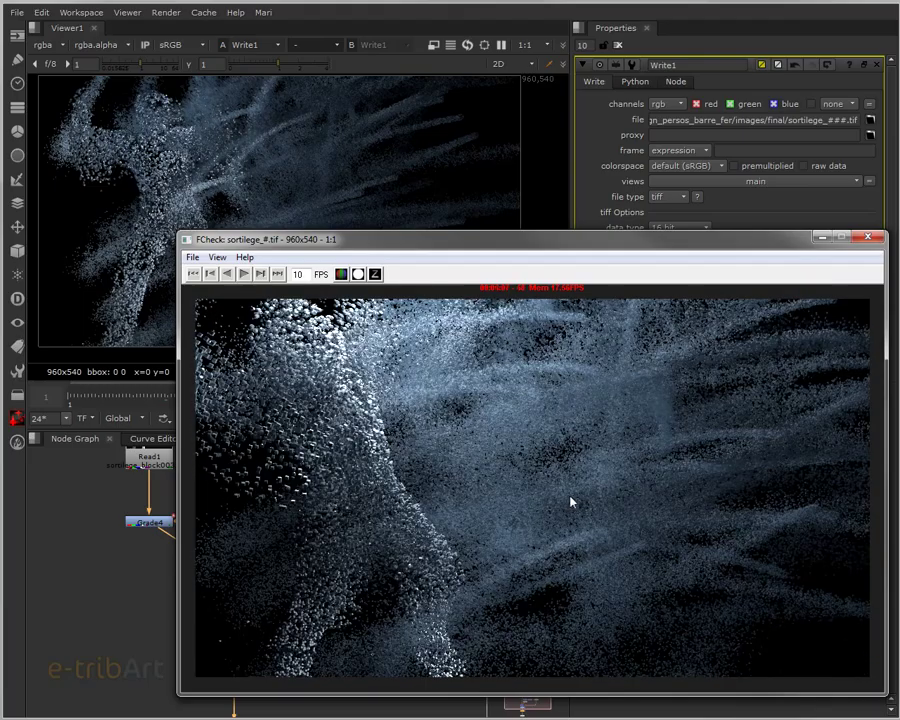
{"action": "mouse_move", "coordinate": [571, 502]}
{"action": "left_mouse_down"}
{"action": "mouse_move", "coordinate": [684, 503]}
{"action": "mouse_move", "coordinate": [567, 504]}
{"action": "mouse_move", "coordinate": [665, 497]}
{"action": "mouse_move", "coordinate": [621, 511]}
{"action": "mouse_move", "coordinate": [657, 509]}
{"action": "left_mouse_up"}
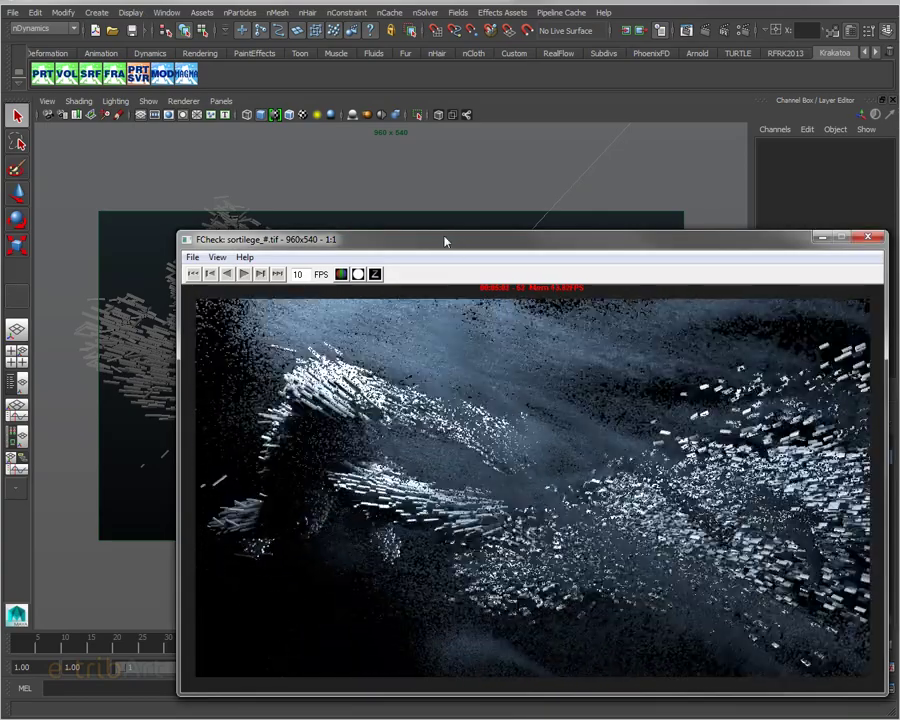
Step: Minimize FCheck, jump to frame 15, play the simulation and scrub to around frame 61
{"action": "left_click", "coordinate": [822, 237]}
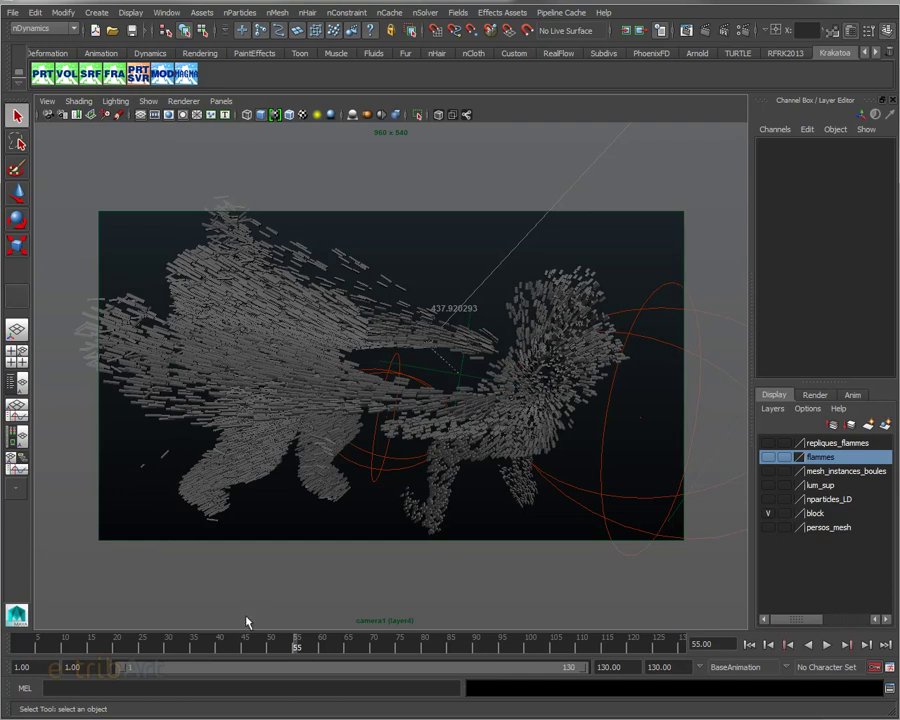
{"action": "left_click", "coordinate": [92, 648]}
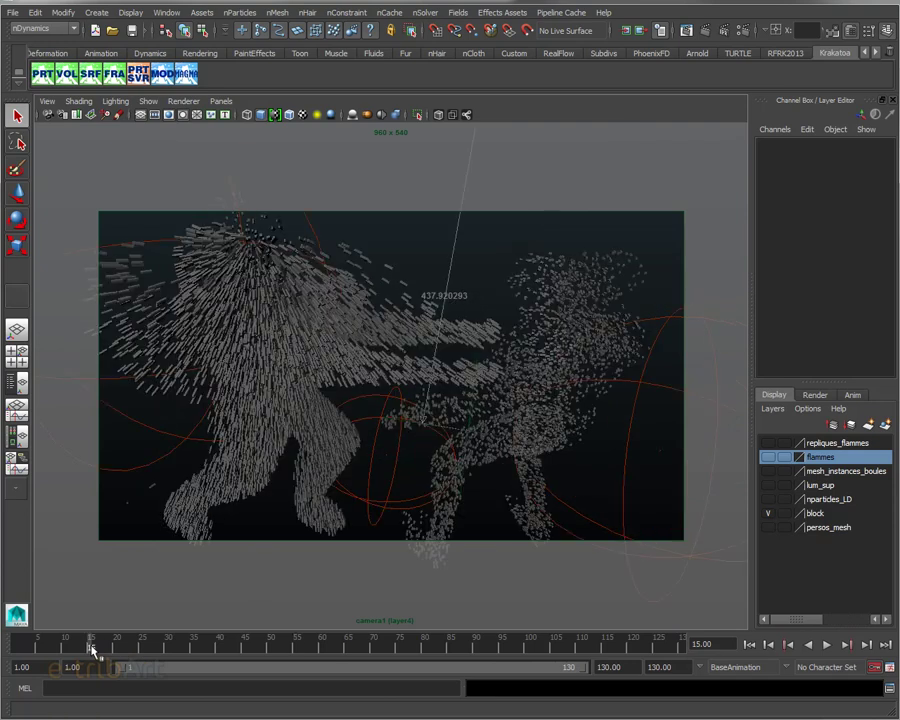
{"action": "key", "text": "alt+v"}
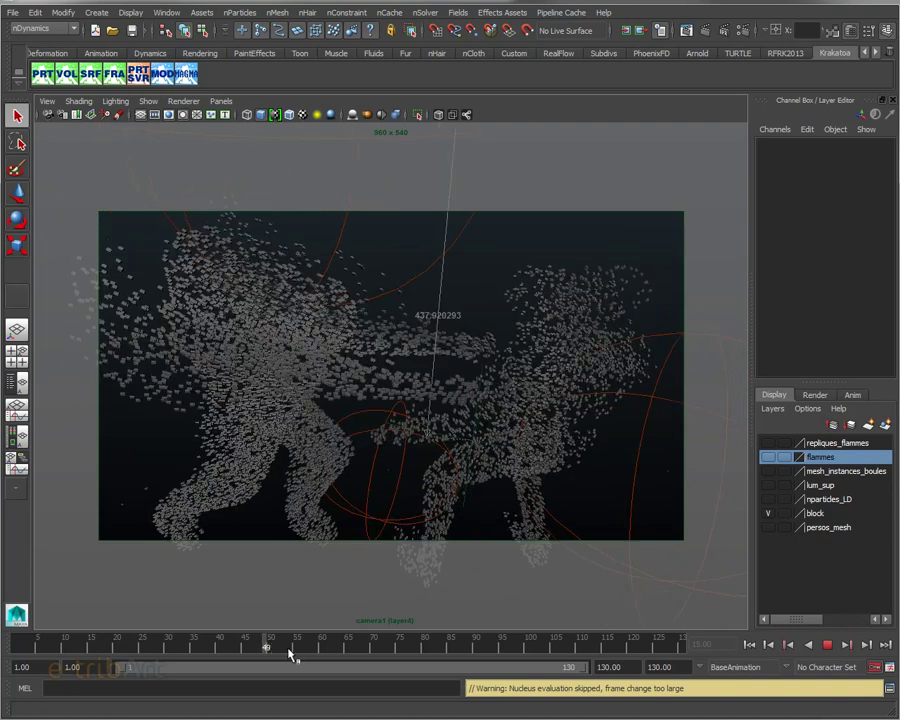
{"action": "left_click_drag", "start_coordinate": [344, 655], "coordinate": [260, 652]}
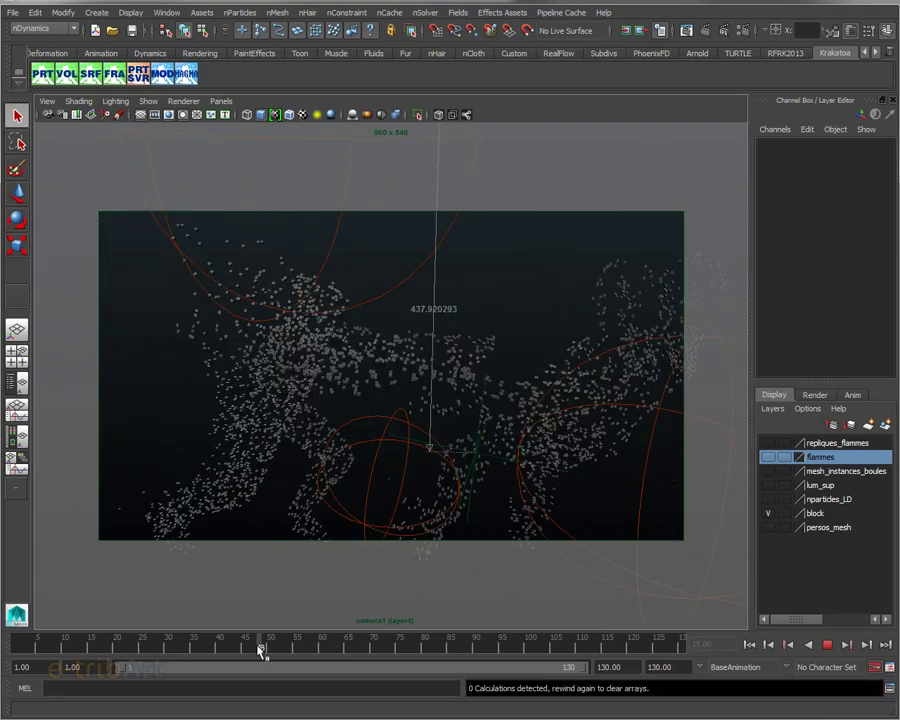
Step: Rewind to frame 1 and replay the burst, stopping at frame 54
{"action": "left_click", "coordinate": [749, 644]}
{"action": "left_click", "coordinate": [826, 646]}
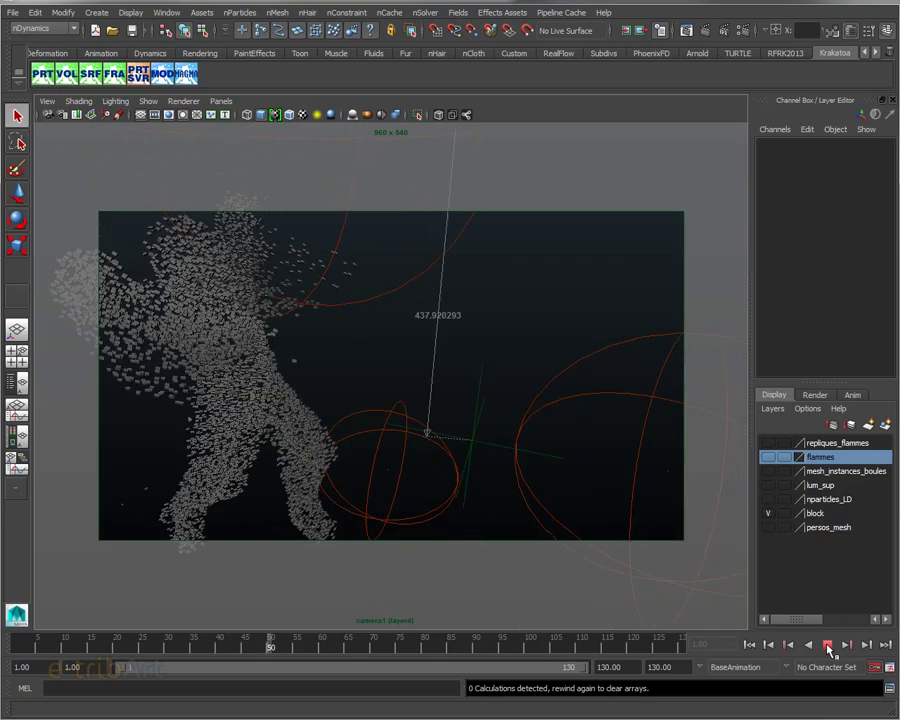
{"action": "left_click", "coordinate": [829, 648]}
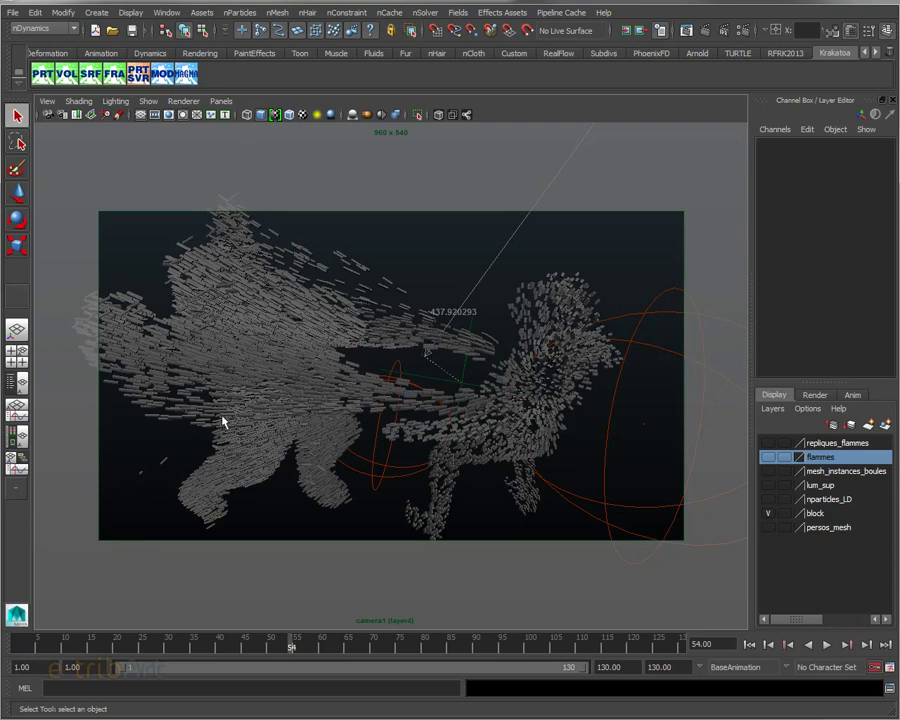
Step: Select pCube1 and the other small block cubes, then pick their Scale X, Y and Z channels
{"action": "left_click", "coordinate": [163, 465]}
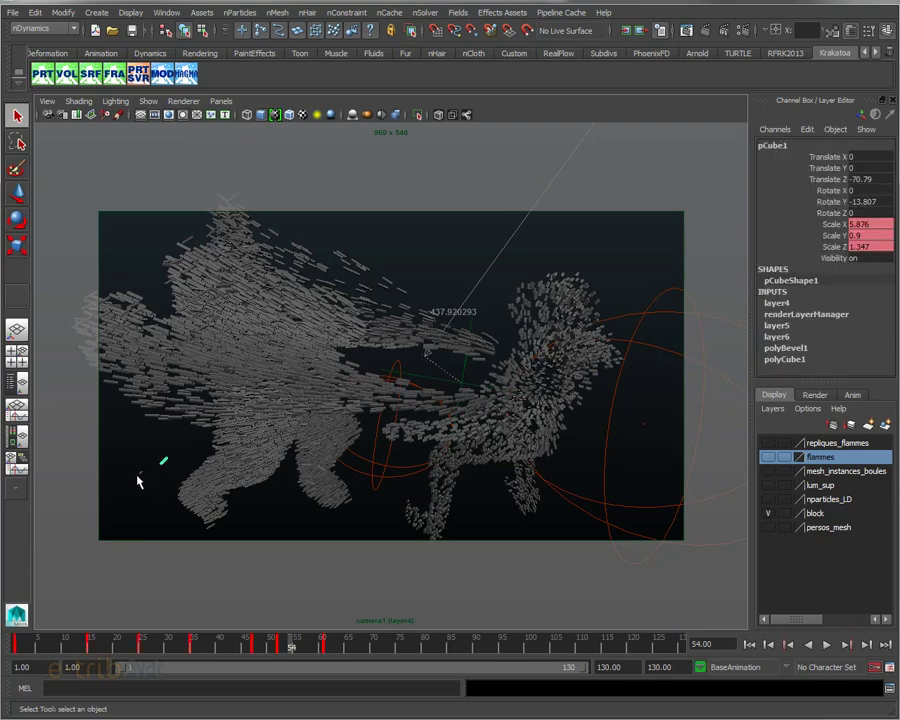
{"action": "left_click_drag", "start_coordinate": [131, 451], "coordinate": [172, 490]}
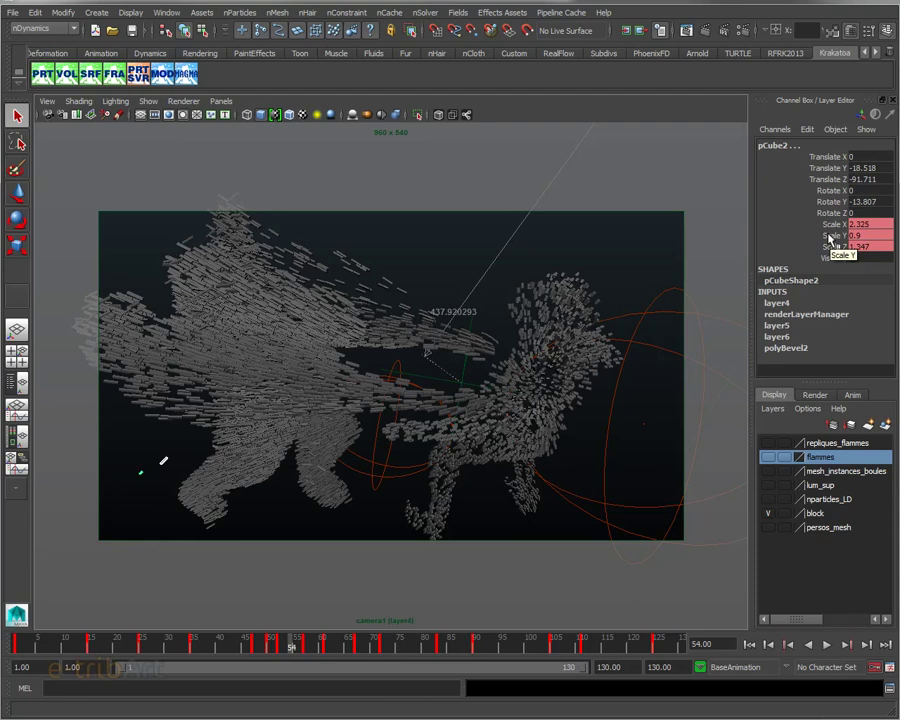
{"action": "left_click_drag", "start_coordinate": [829, 228], "coordinate": [830, 246]}
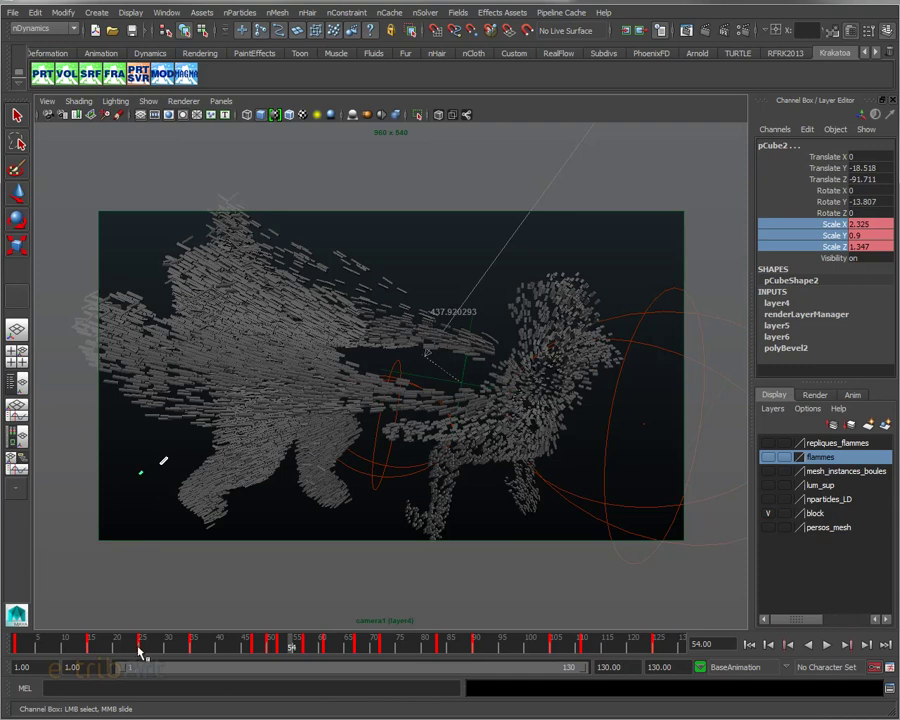
Step: Rewind twice and replay the burst, pausing at frames 17, 40, 56 and 59 to judge the stretched blocks
{"action": "left_click", "coordinate": [748, 645]}
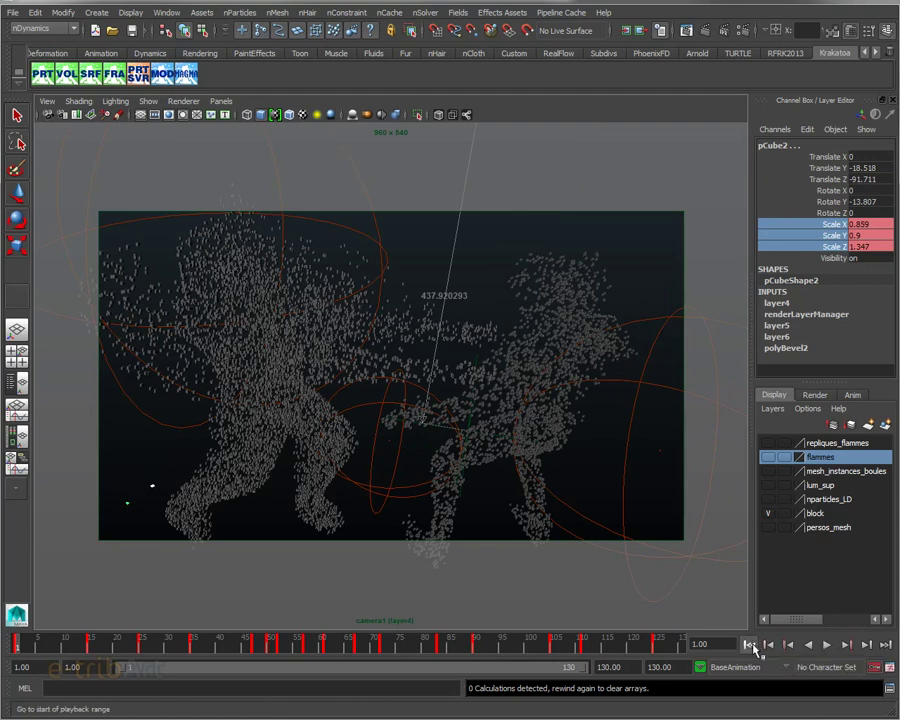
{"action": "left_click", "coordinate": [751, 645]}
{"action": "left_click", "coordinate": [826, 645]}
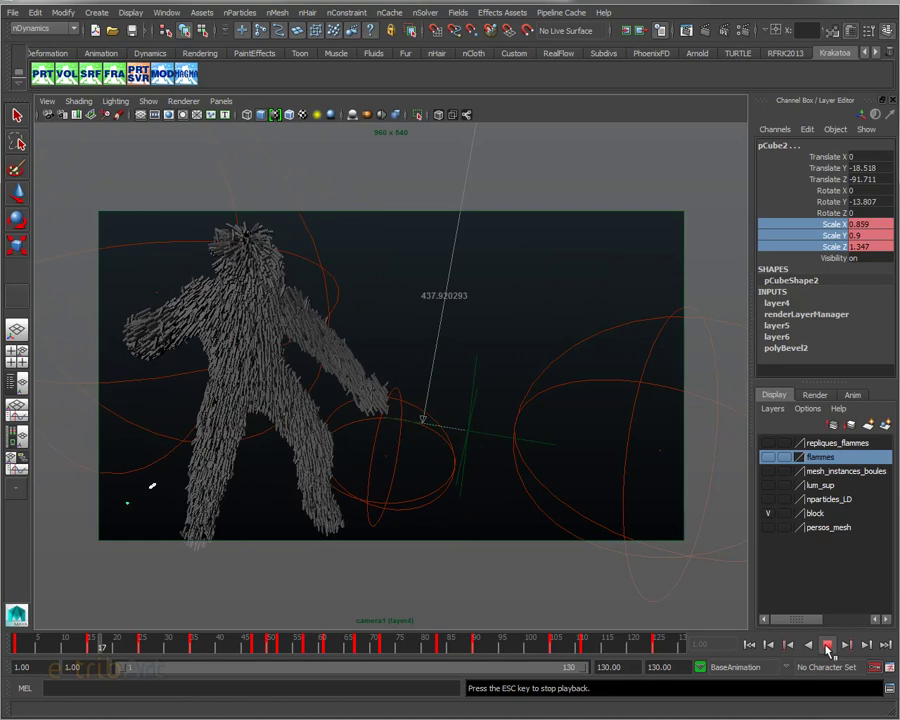
{"action": "left_click", "coordinate": [827, 648]}
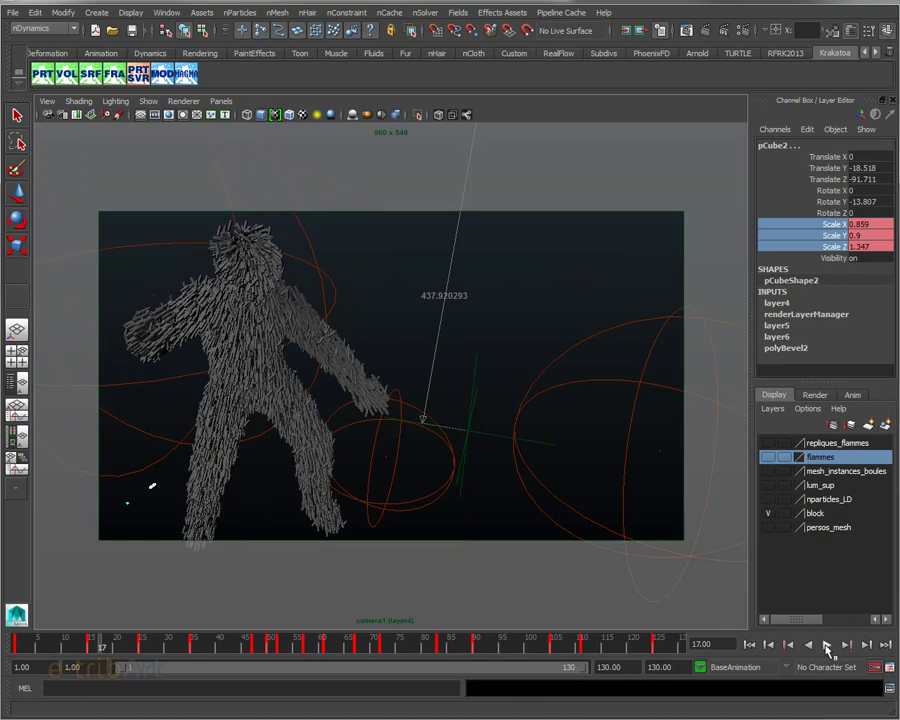
{"action": "left_click", "coordinate": [826, 646]}
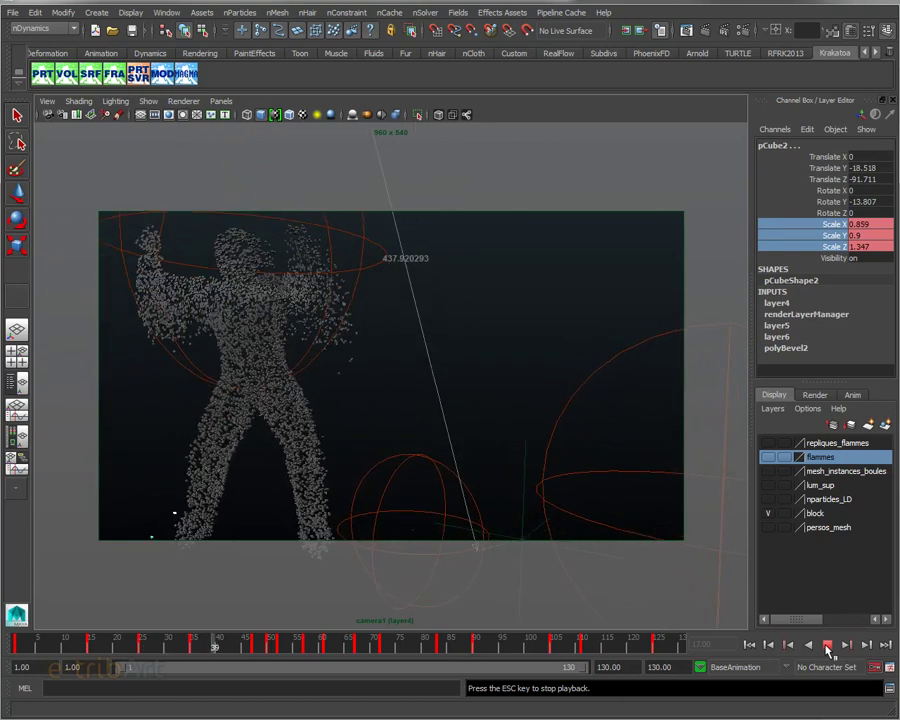
{"action": "left_click", "coordinate": [827, 648]}
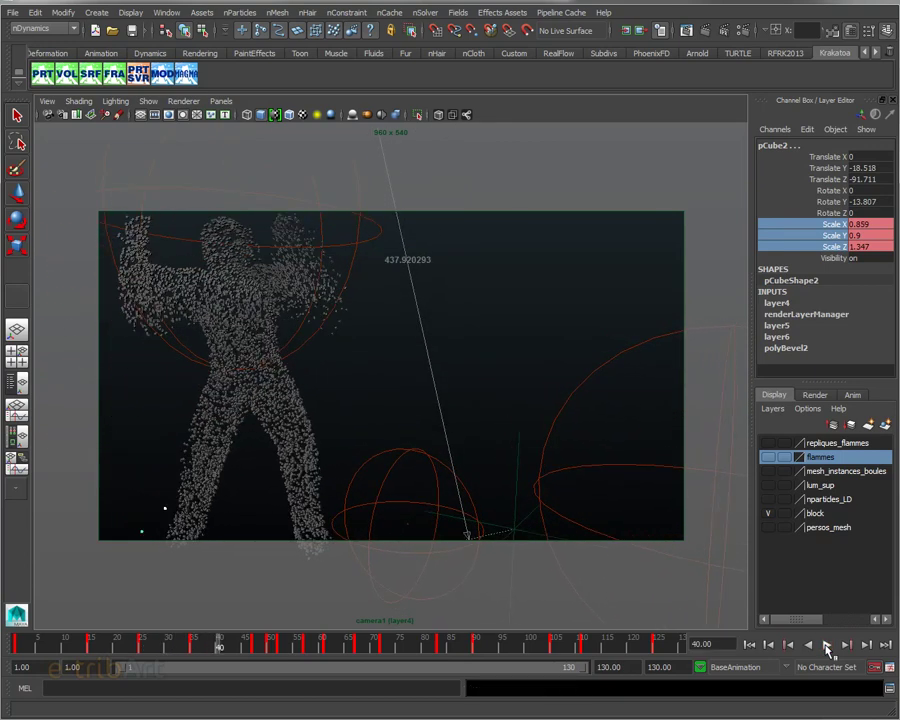
{"action": "left_click", "coordinate": [826, 646]}
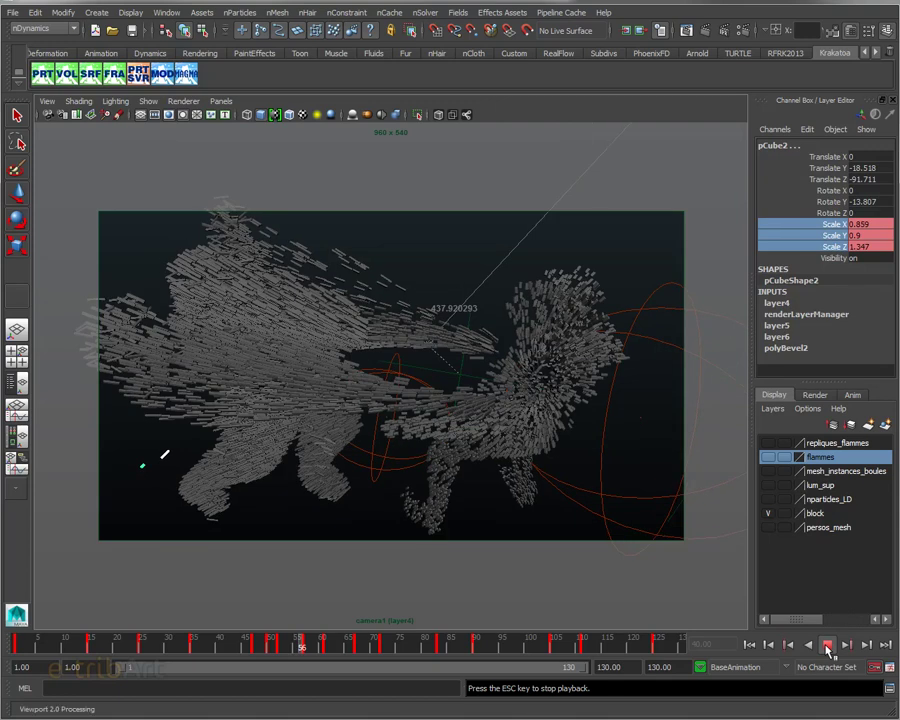
{"action": "left_click", "coordinate": [827, 648]}
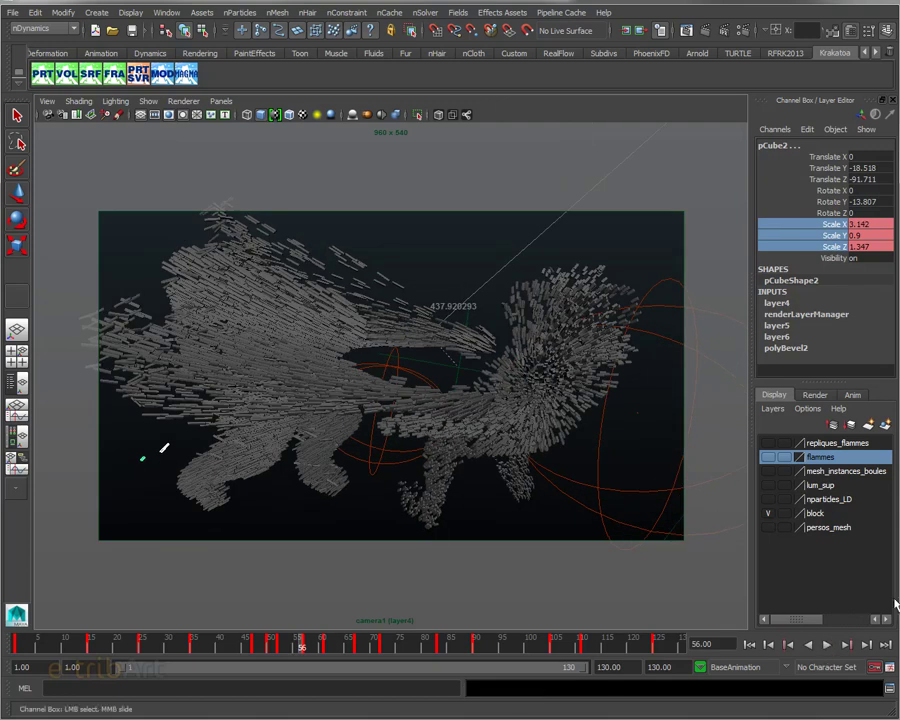
{"action": "left_click", "coordinate": [827, 648]}
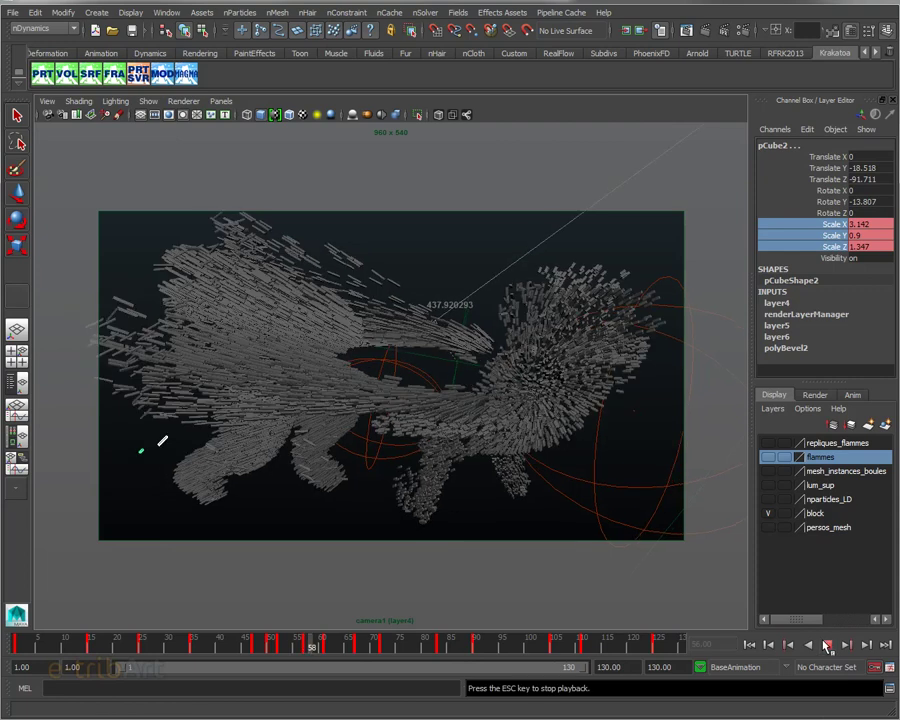
{"action": "left_click", "coordinate": [827, 648]}
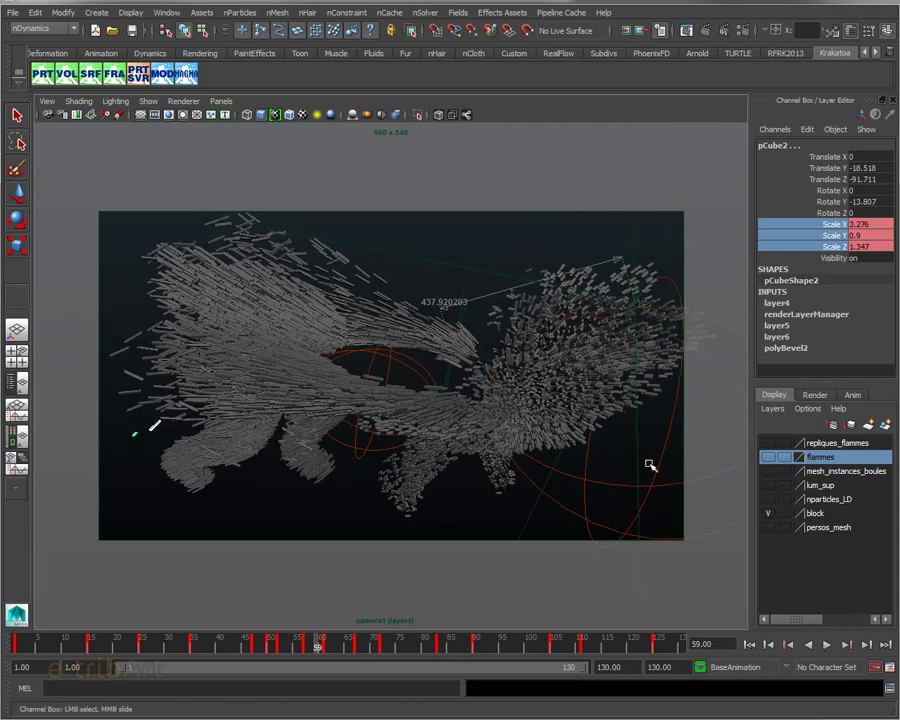
{"action": "left_click", "coordinate": [827, 648]}
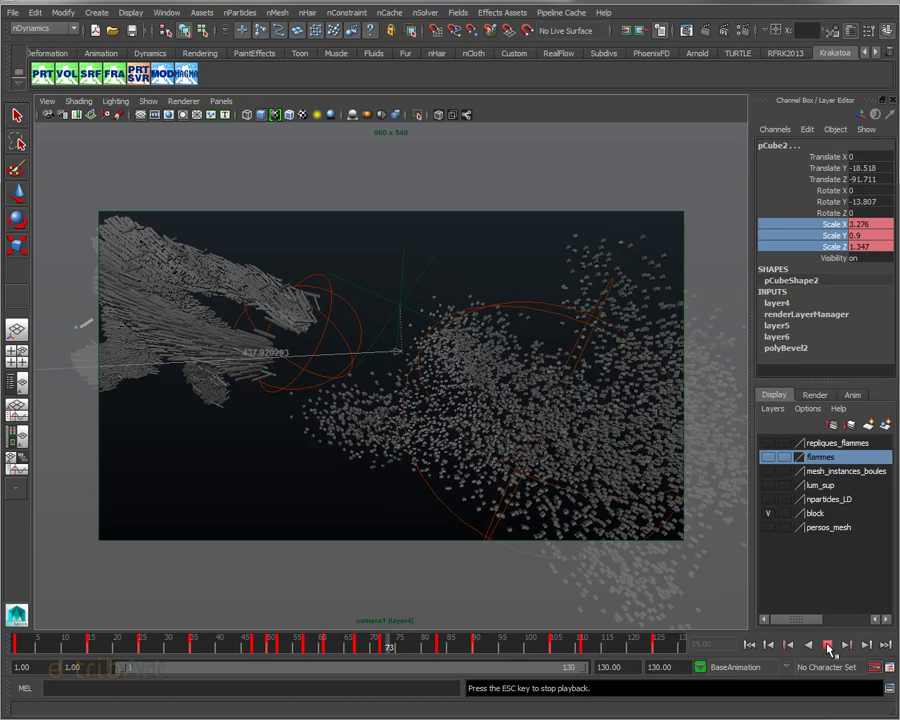
Step: Stop at frame 77, rewind to frame 1, then replay and hold at frame 12
{"action": "left_click", "coordinate": [828, 648]}
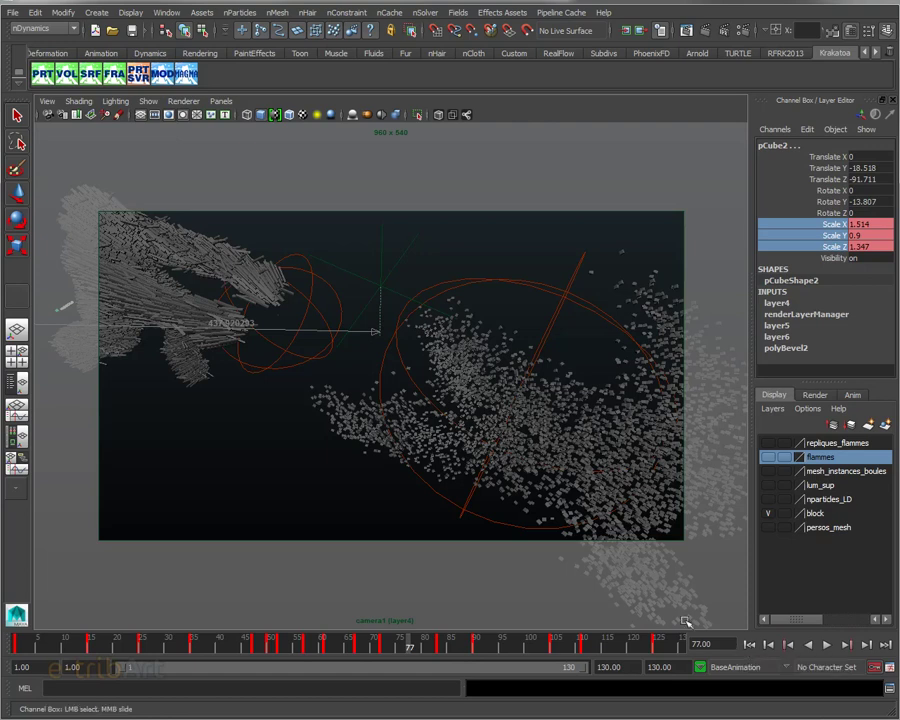
{"action": "left_click", "coordinate": [748, 645]}
{"action": "left_click", "coordinate": [827, 646]}
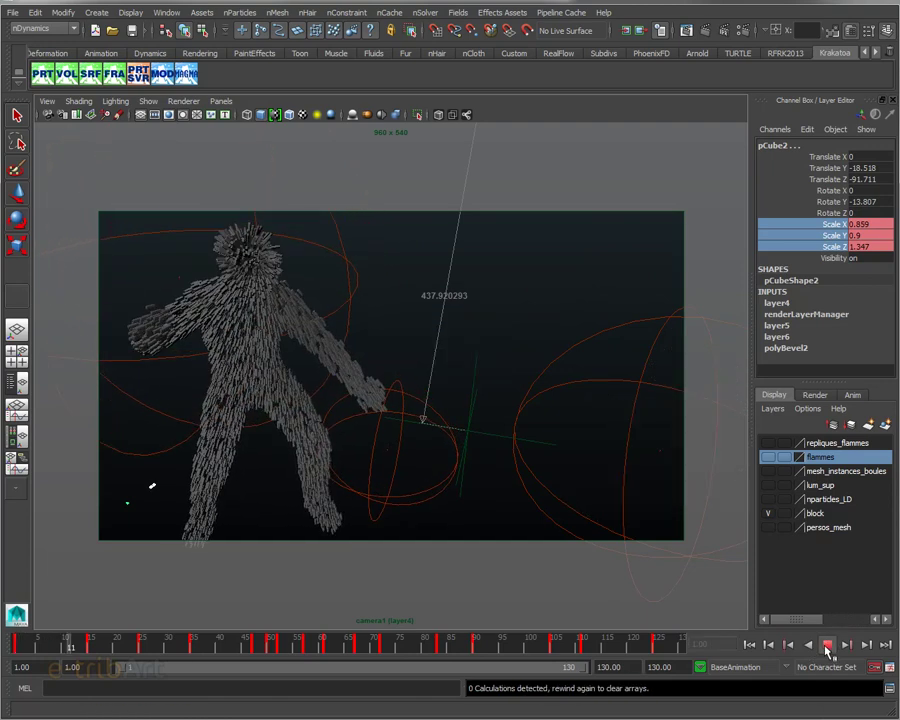
{"action": "left_click", "coordinate": [827, 646]}
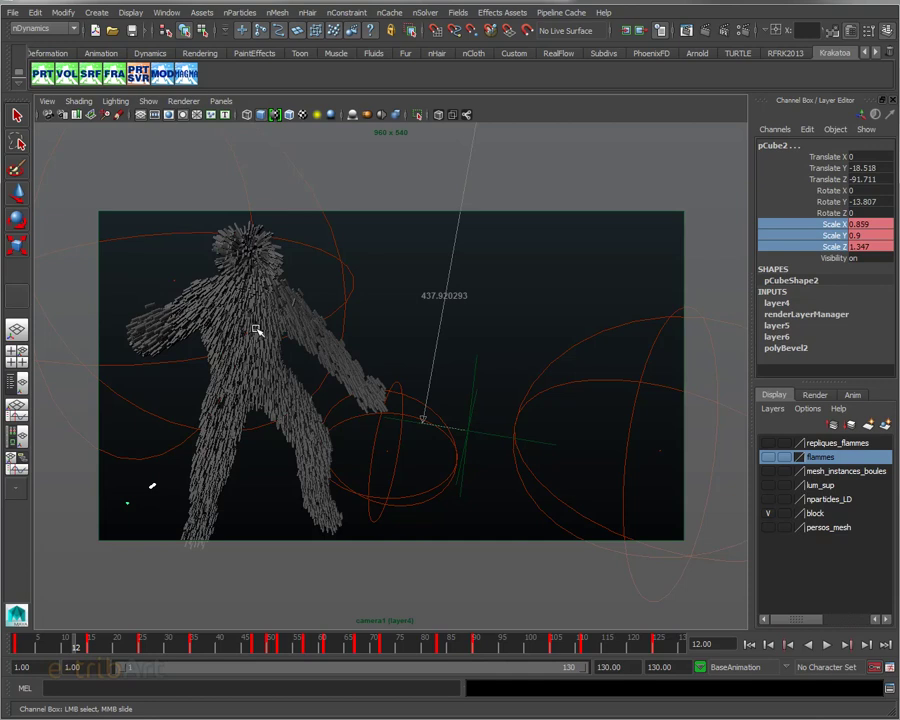
Step: Play the block burst, pausing at frames 54, 62 and 65
{"action": "left_click", "coordinate": [825, 648]}
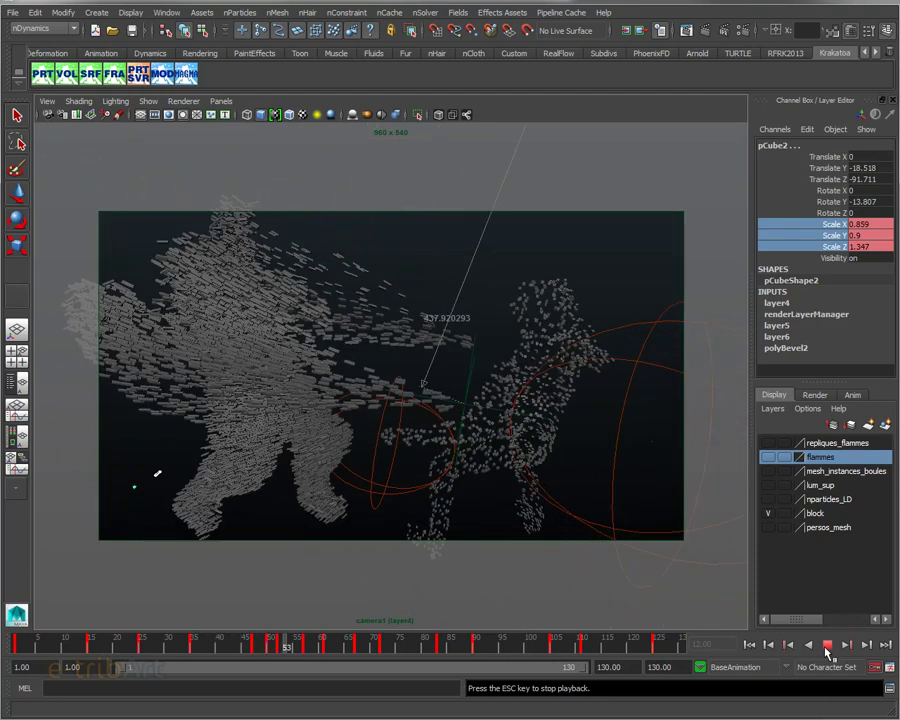
{"action": "left_click", "coordinate": [826, 649]}
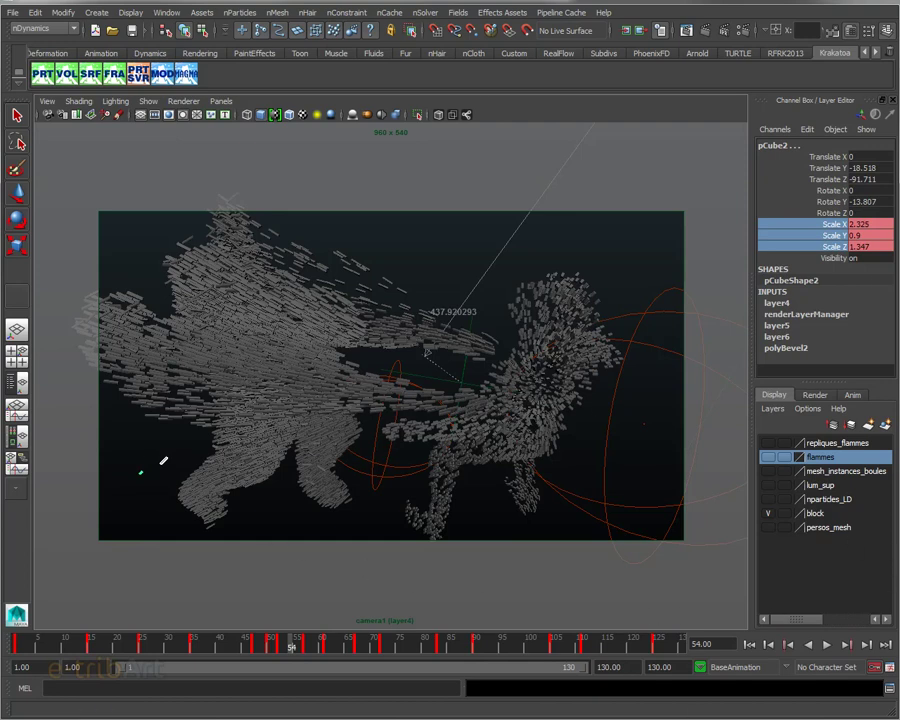
{"action": "left_click", "coordinate": [826, 646]}
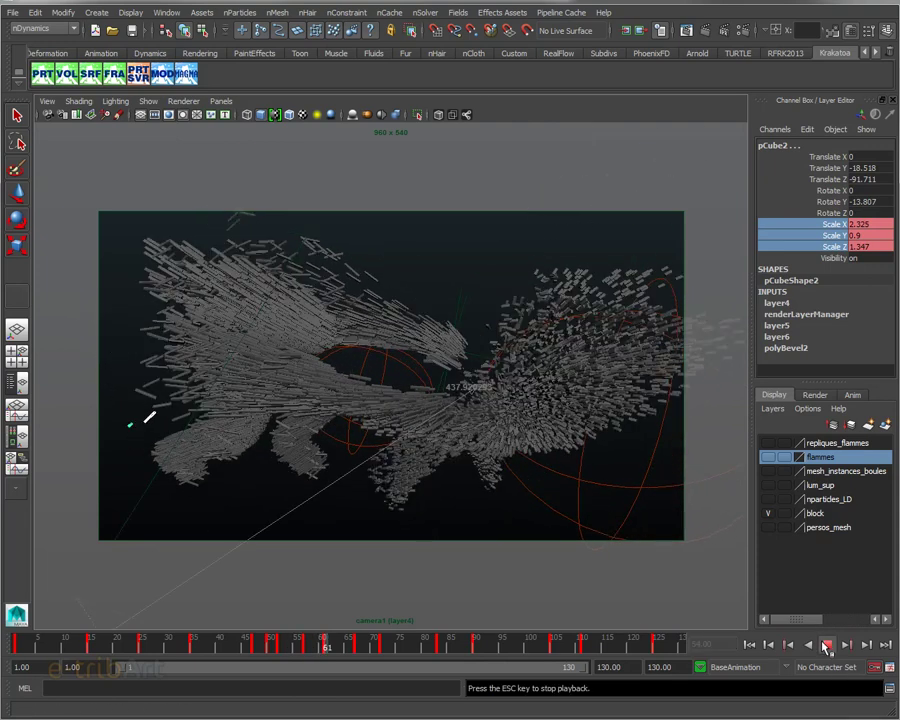
{"action": "left_click", "coordinate": [826, 646]}
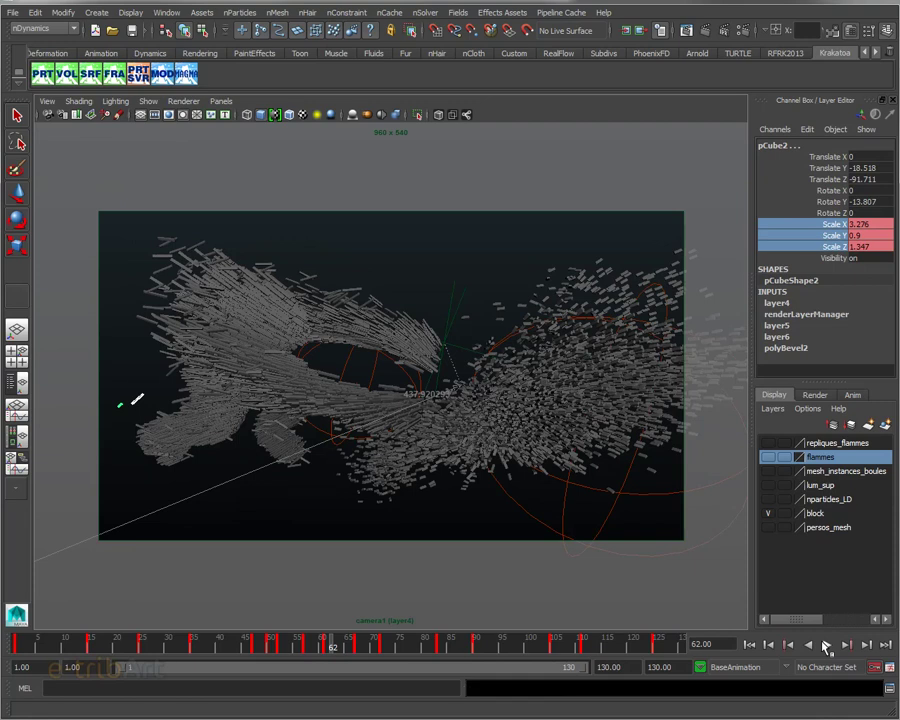
{"action": "left_click", "coordinate": [826, 646]}
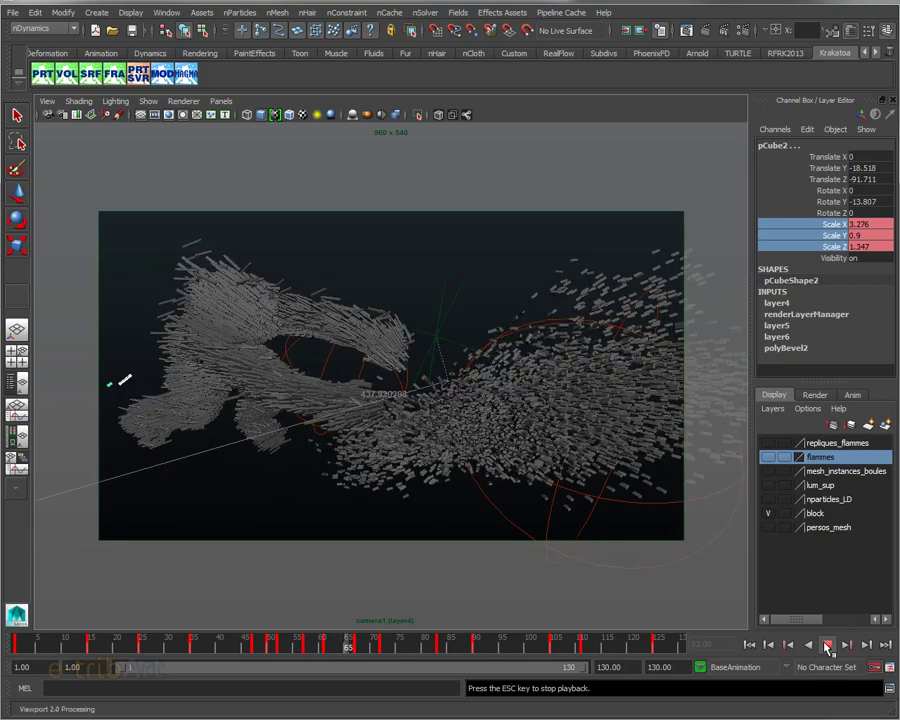
{"action": "left_click", "coordinate": [826, 646]}
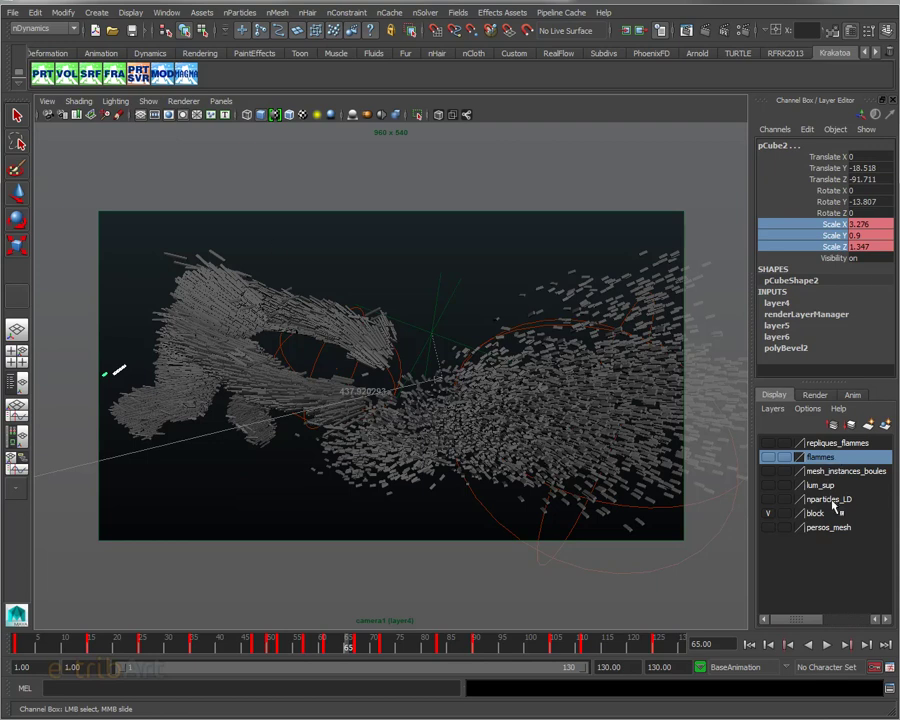
Step: Hide the block display layer, replay from frame 1, and show the render layers list
{"action": "left_click", "coordinate": [768, 513]}
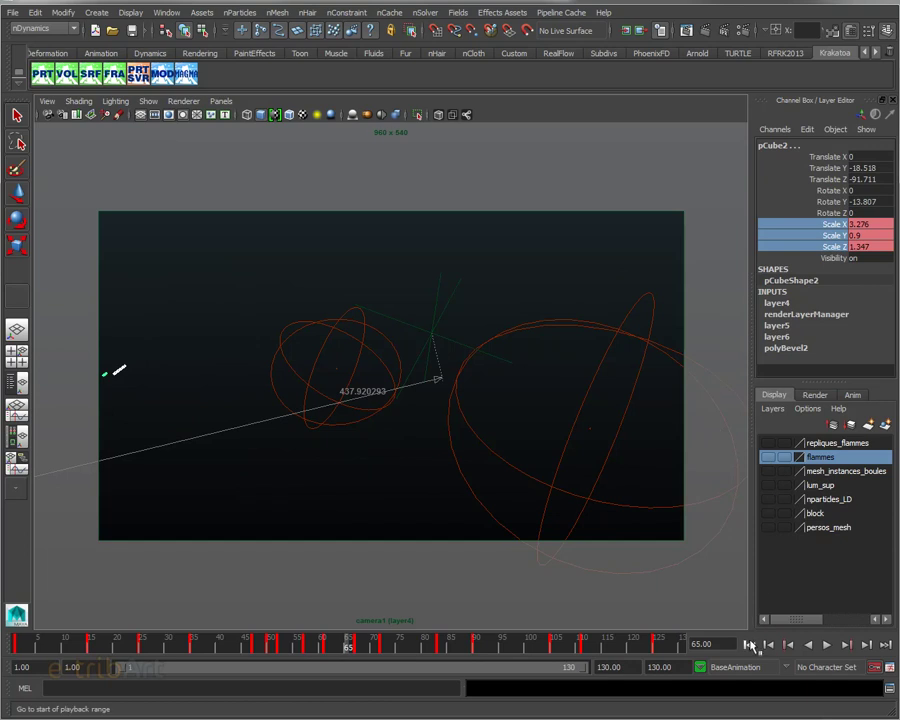
{"action": "left_click", "coordinate": [750, 645]}
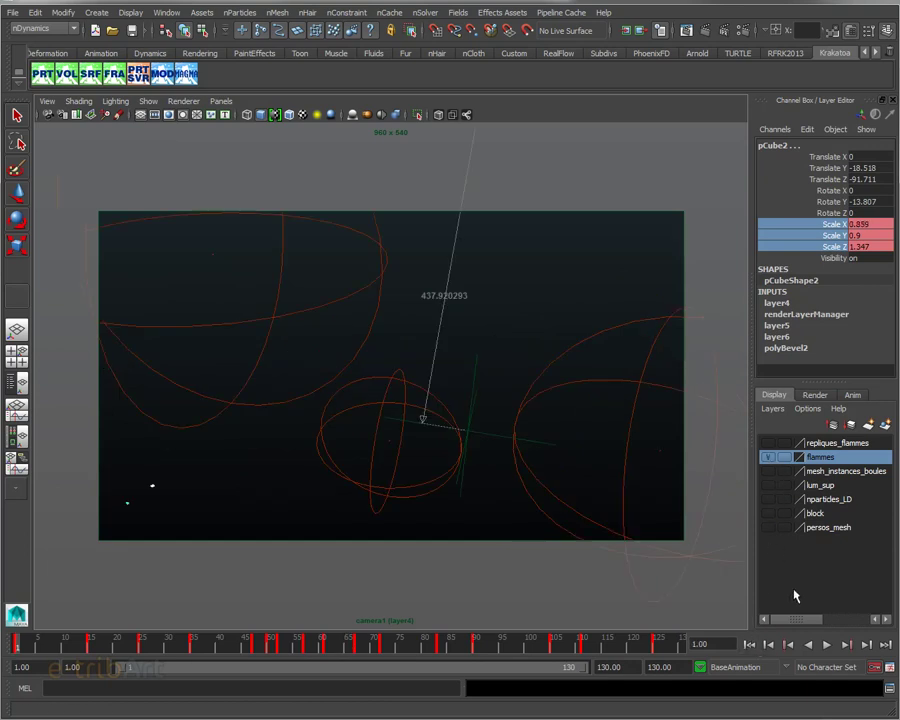
{"action": "left_click", "coordinate": [828, 645]}
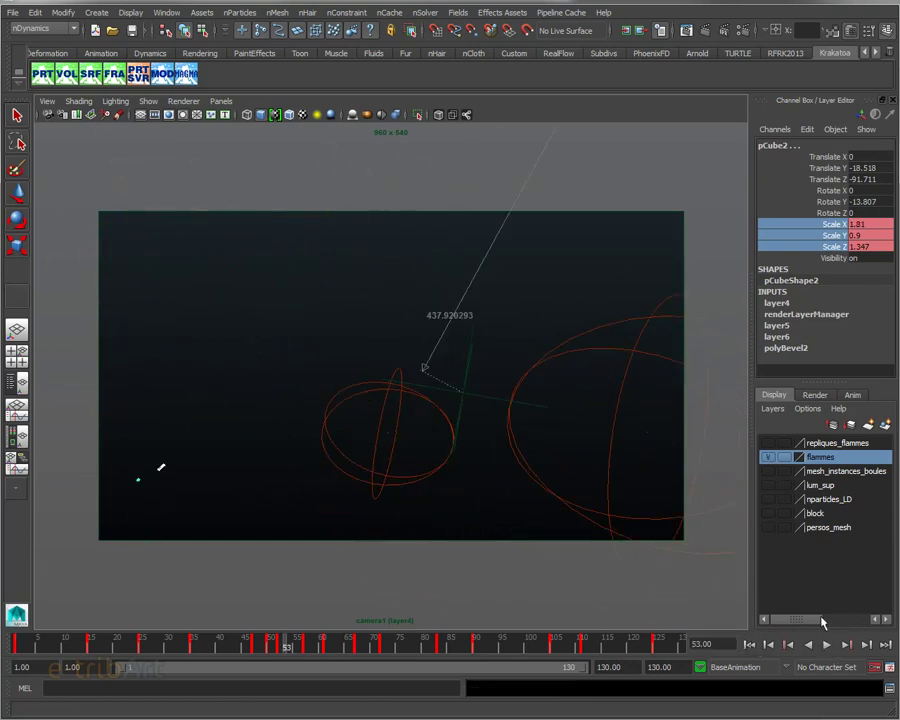
{"action": "left_click", "coordinate": [815, 395]}
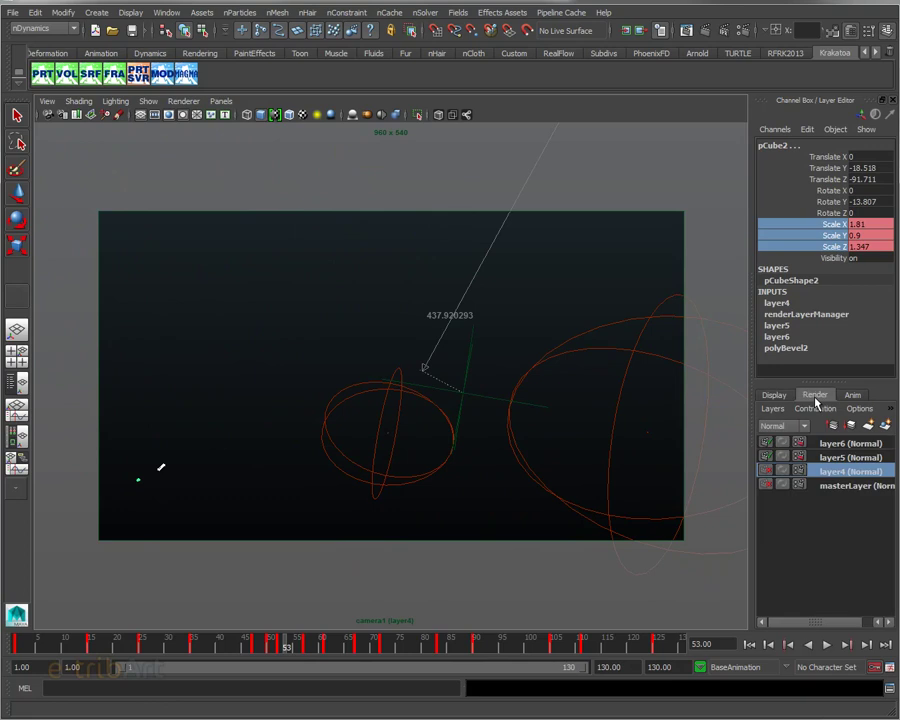
Step: Switch via layer5 to layer6 as the current render layer and replay it from frame 1
{"action": "left_click", "coordinate": [826, 458]}
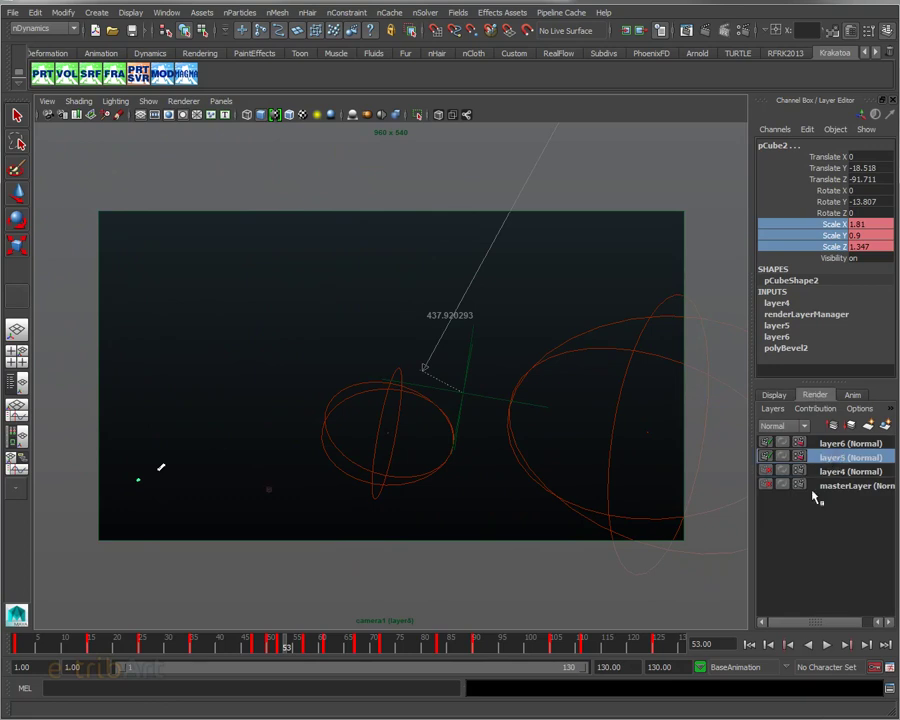
{"action": "left_click", "coordinate": [800, 443]}
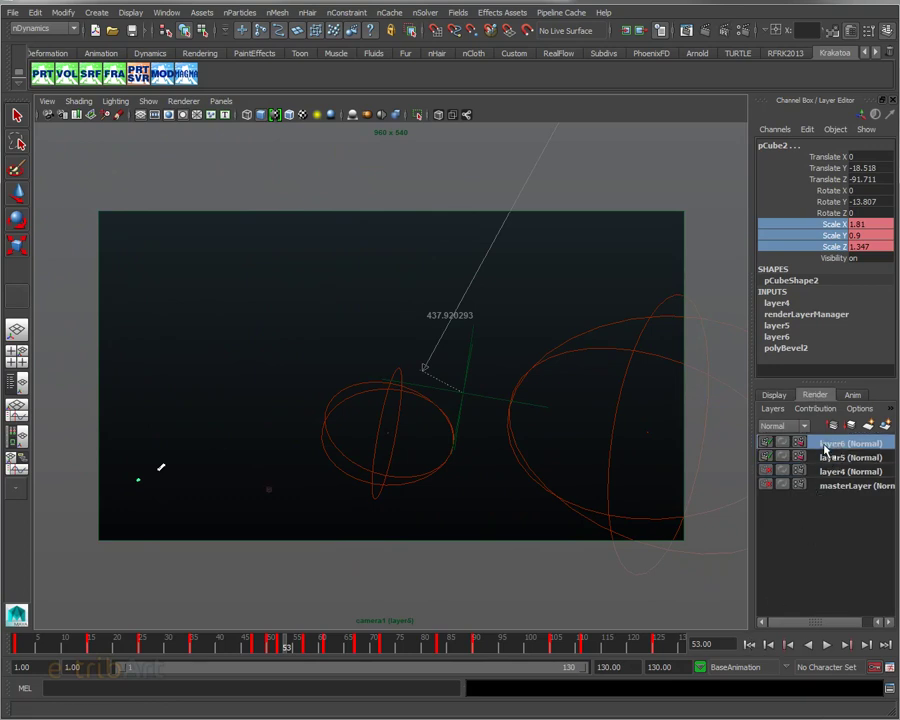
{"action": "left_click", "coordinate": [752, 645]}
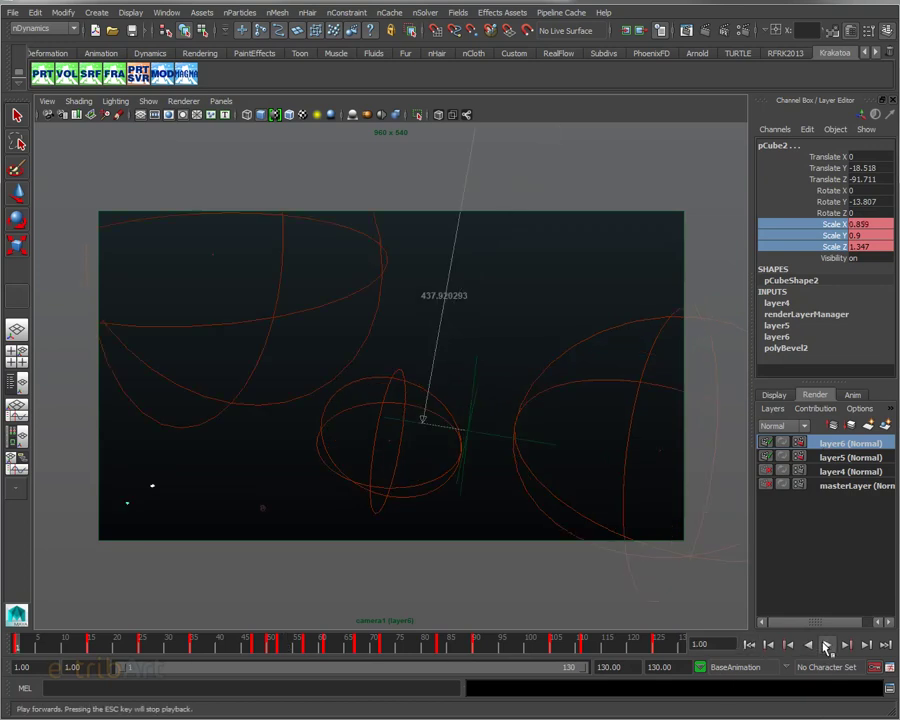
{"action": "left_click", "coordinate": [826, 645]}
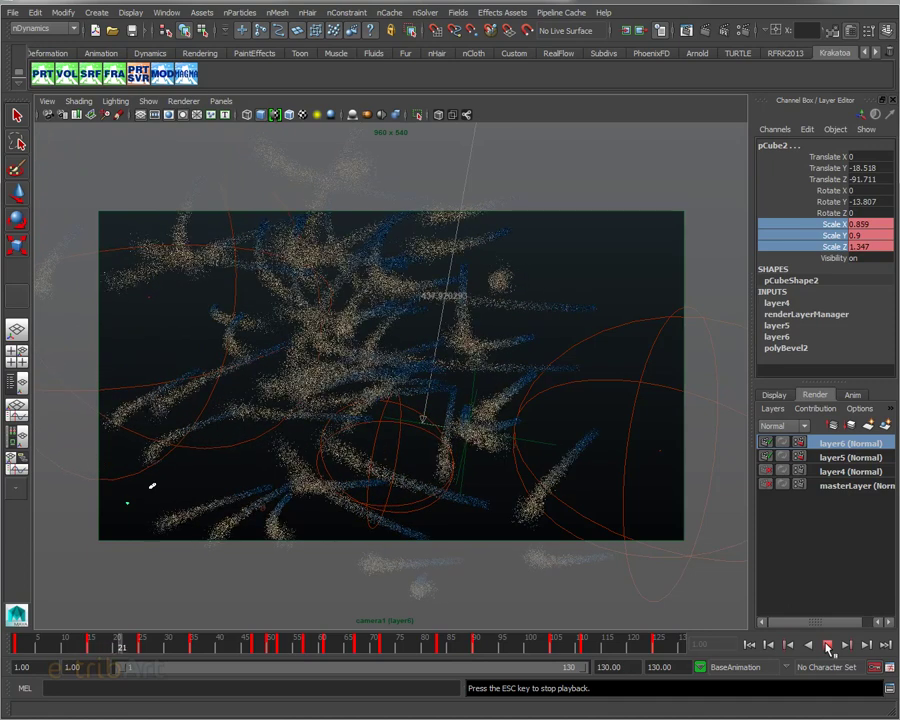
Step: Stop the layer6 playback at frame 23
{"action": "left_click", "coordinate": [827, 646]}
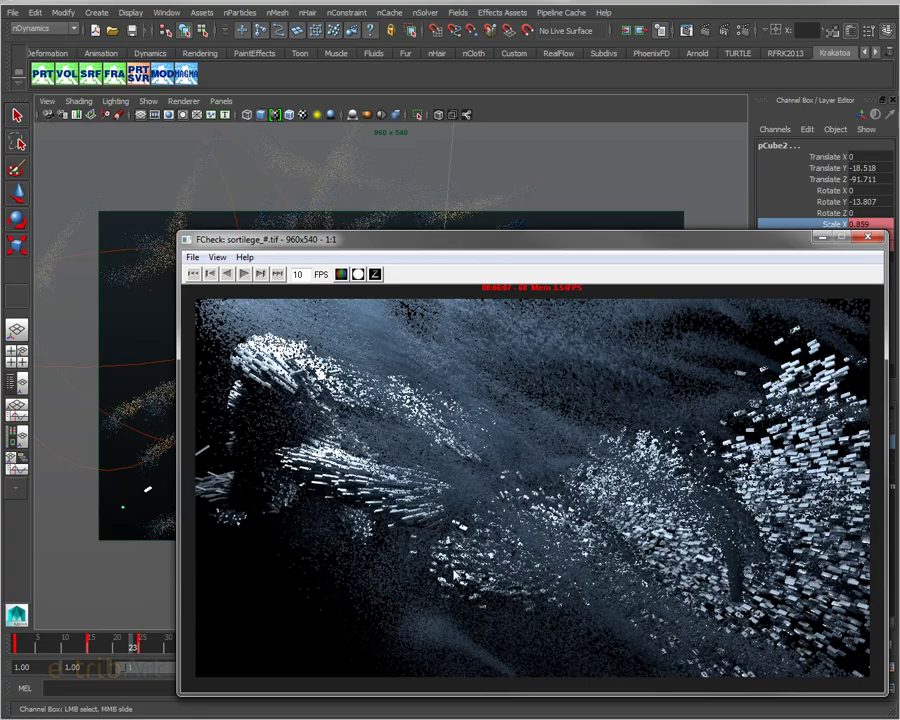
Step: Resume the rendered TIFF sequence in FCheck, then minimize the viewer
{"action": "key", "text": "Right"}
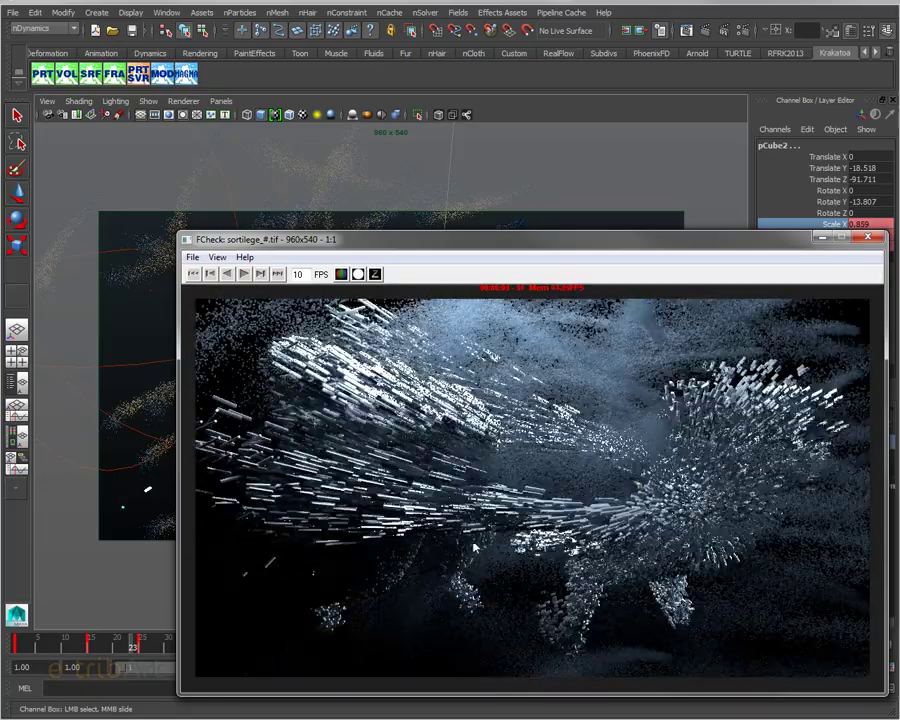
{"action": "left_click", "coordinate": [820, 240]}
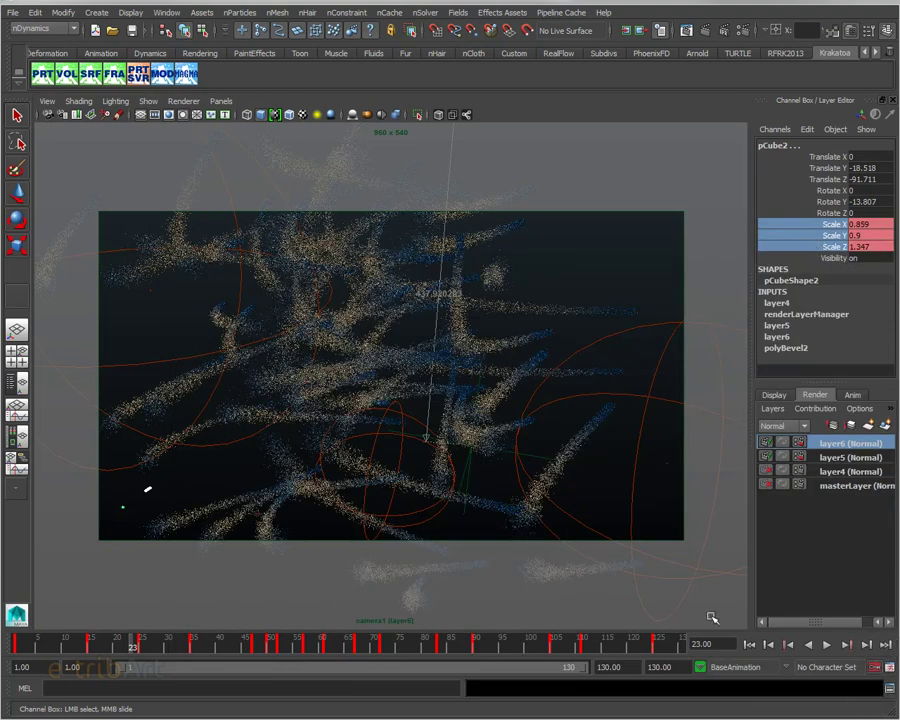
Step: Replay layer6's particle animation from frame 23 and stop at frame 31
{"action": "left_click", "coordinate": [826, 646]}
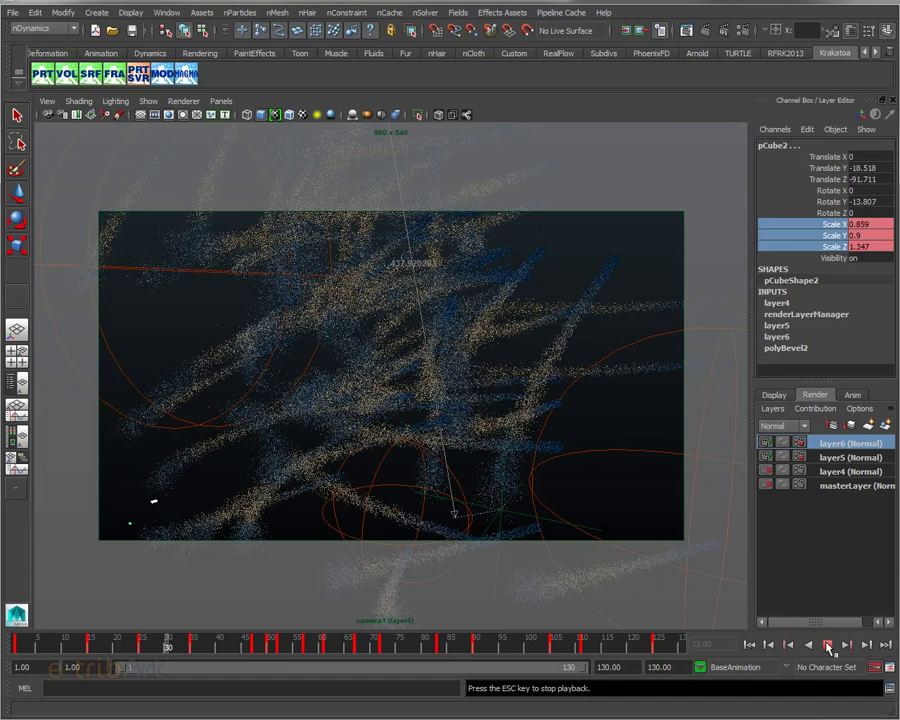
{"action": "left_click", "coordinate": [827, 645]}
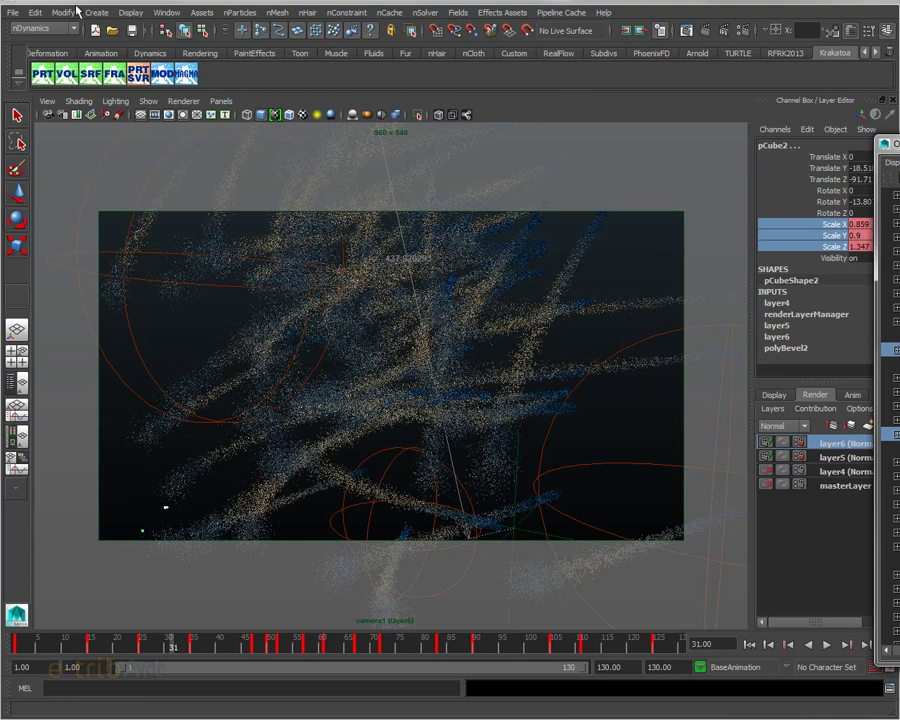
Step: Open the MASH Outliner and select MASH_Waiter3_Noise_Pos in its node list
{"action": "left_click", "coordinate": [97, 13]}
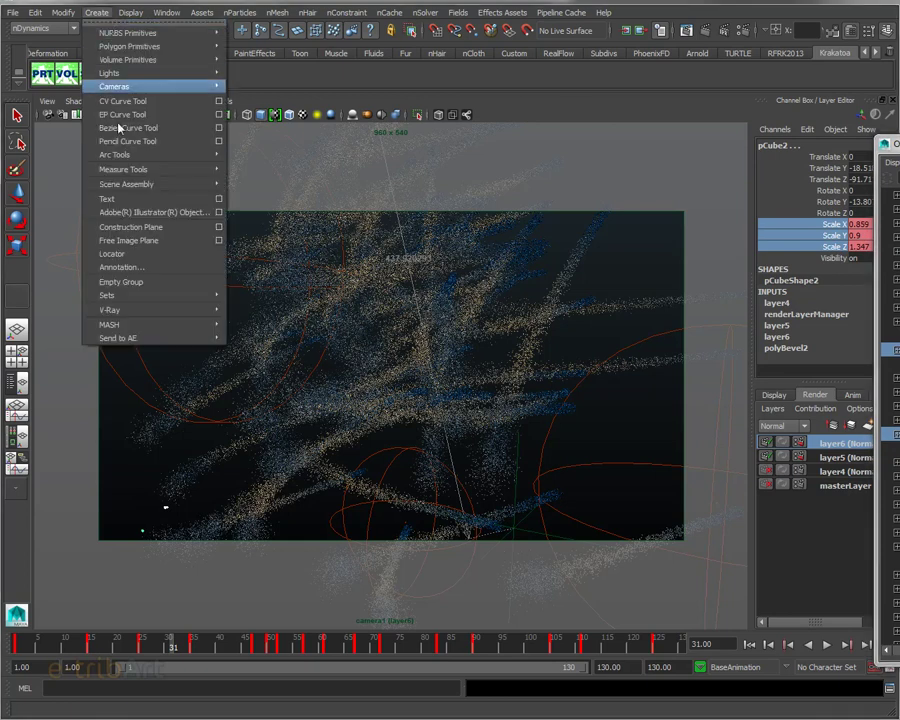
{"action": "mouse_move", "coordinate": [150, 325]}
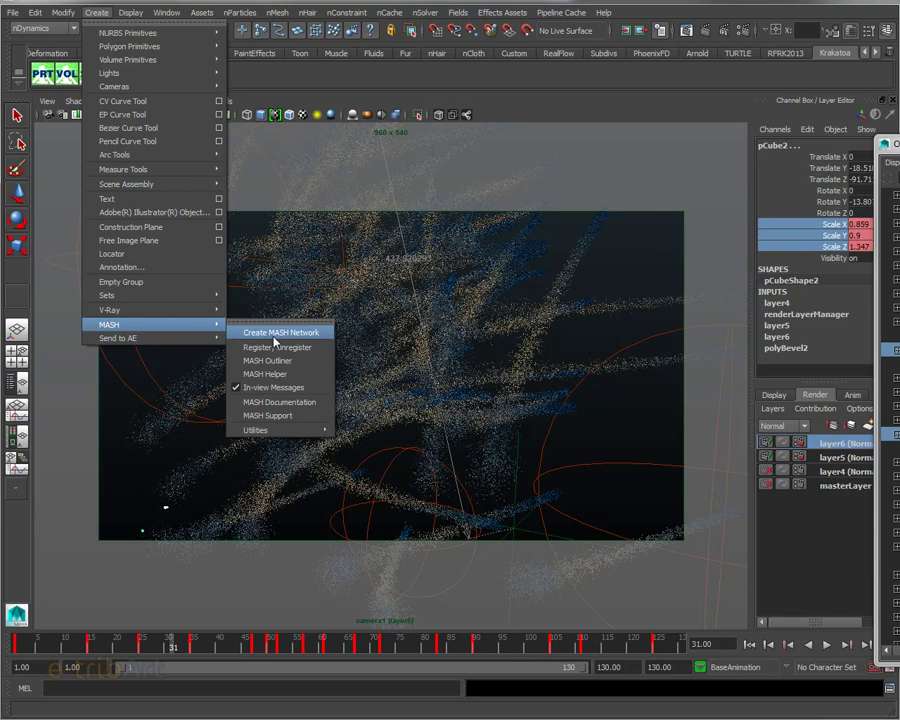
{"action": "left_click", "coordinate": [275, 360]}
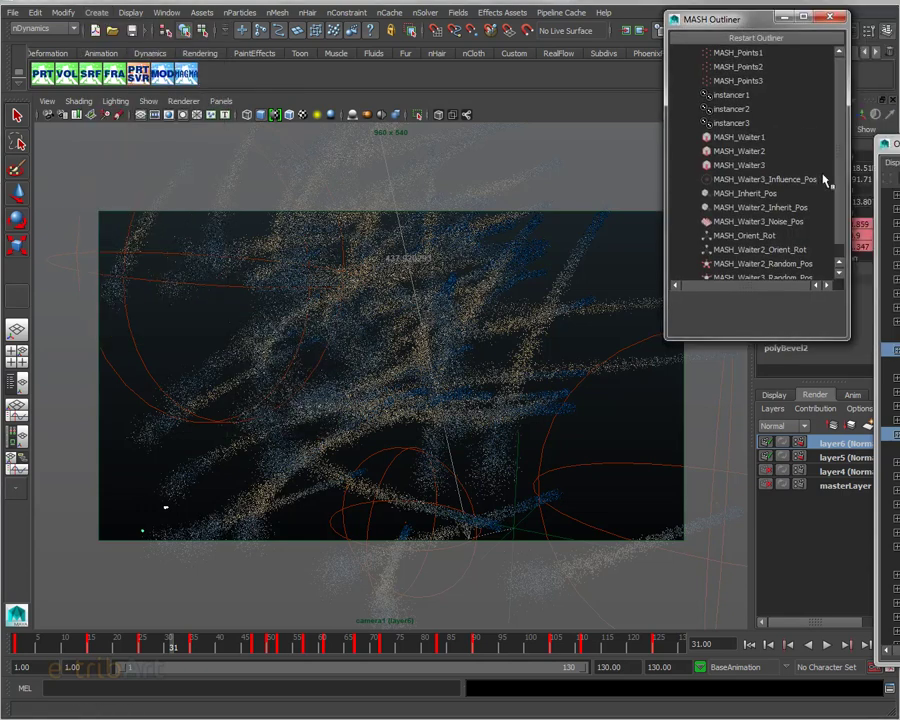
{"action": "scroll", "coordinate": [843, 193], "scroll_direction": "down", "scroll_amount": 1}
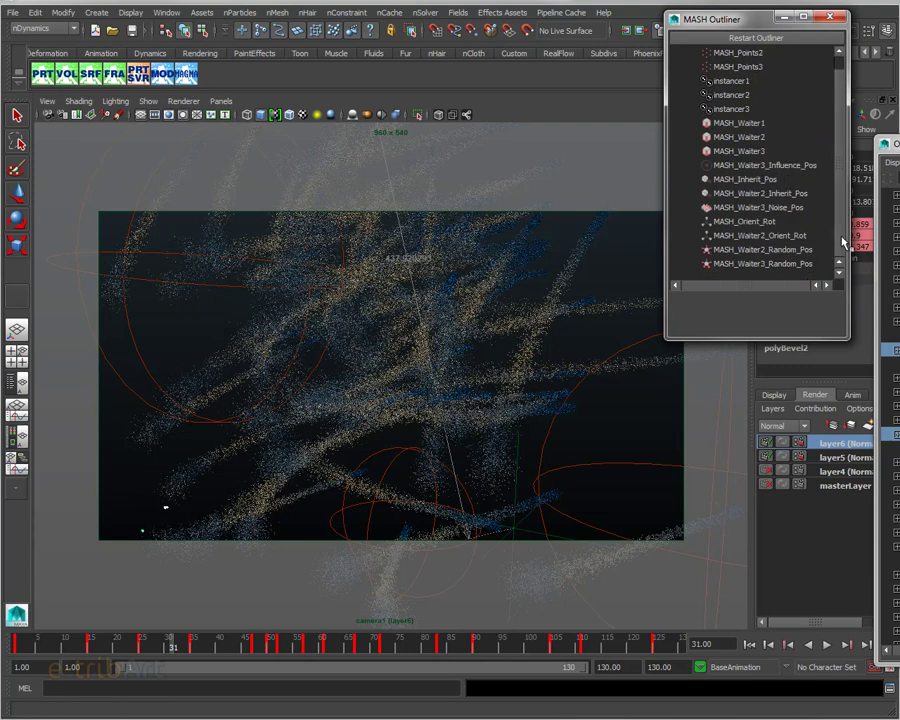
{"action": "left_click", "coordinate": [766, 251]}
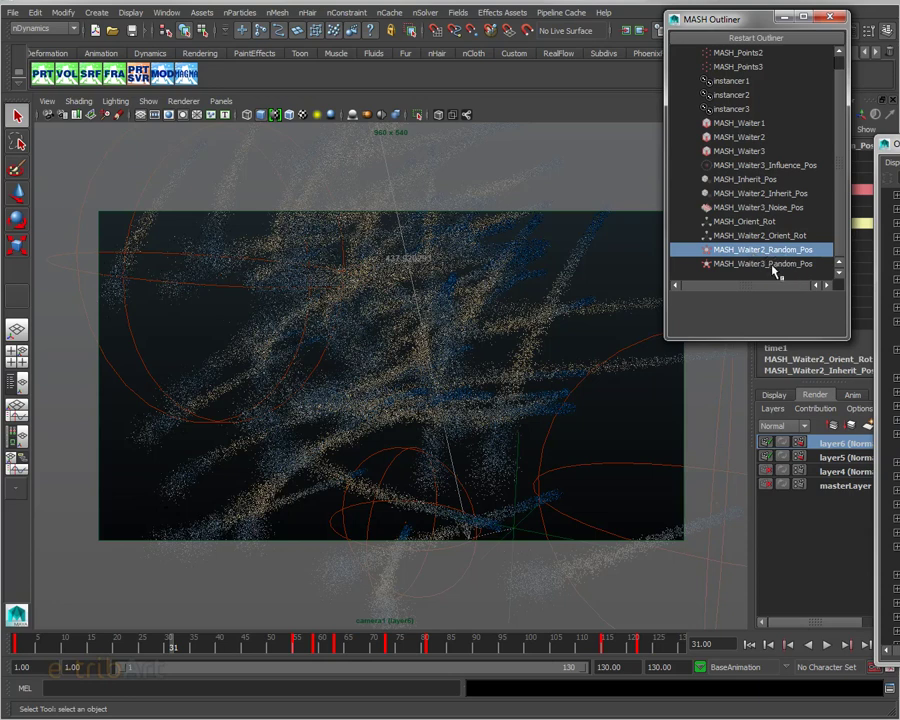
{"action": "left_click", "coordinate": [762, 208]}
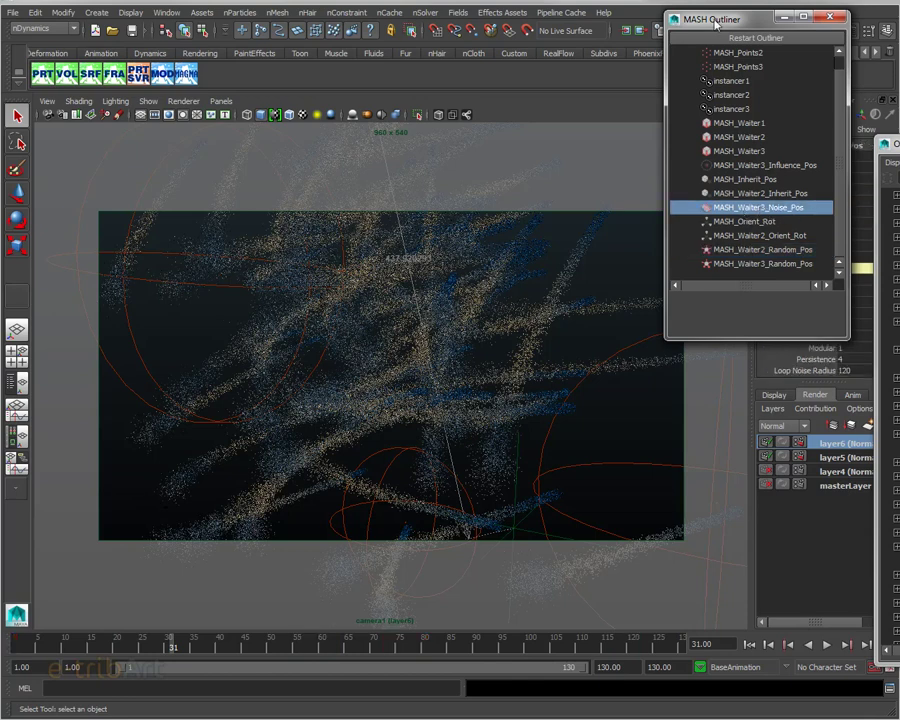
Step: Close the MASH Outliner and open MASH_Waiter3_Noise_Pos in the Attribute Editor, keeping Perlin Noise
{"action": "left_click", "coordinate": [830, 17]}
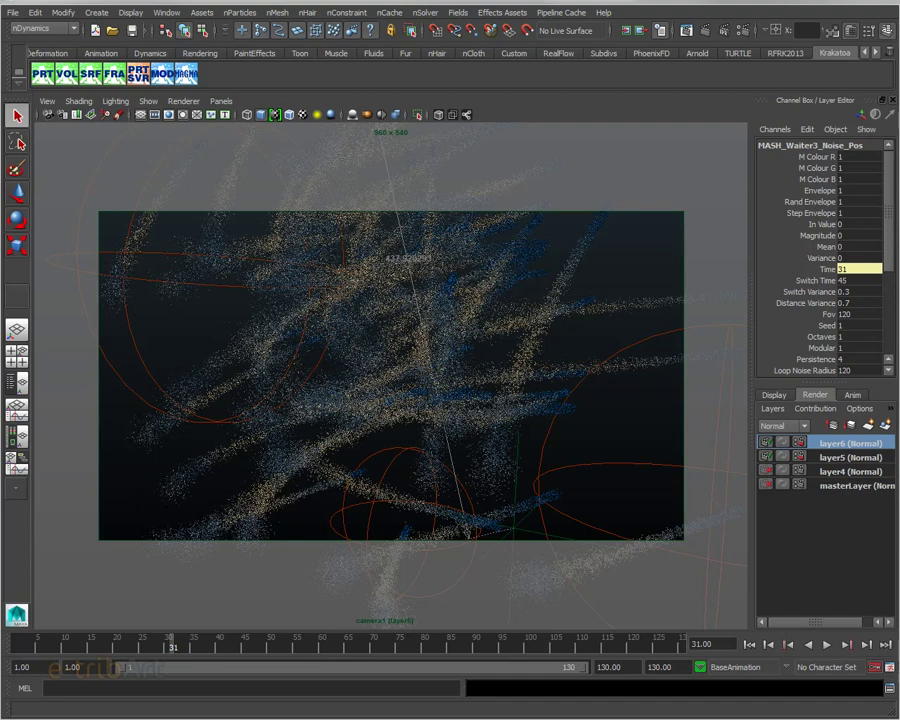
{"action": "key", "text": "ctrl+a"}
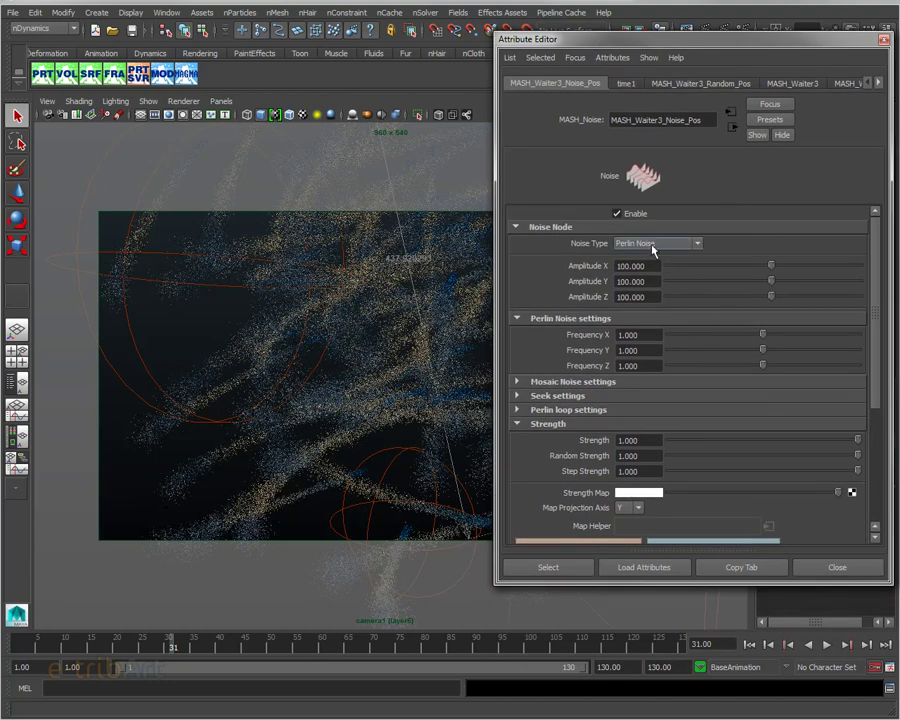
{"action": "left_click", "coordinate": [646, 246]}
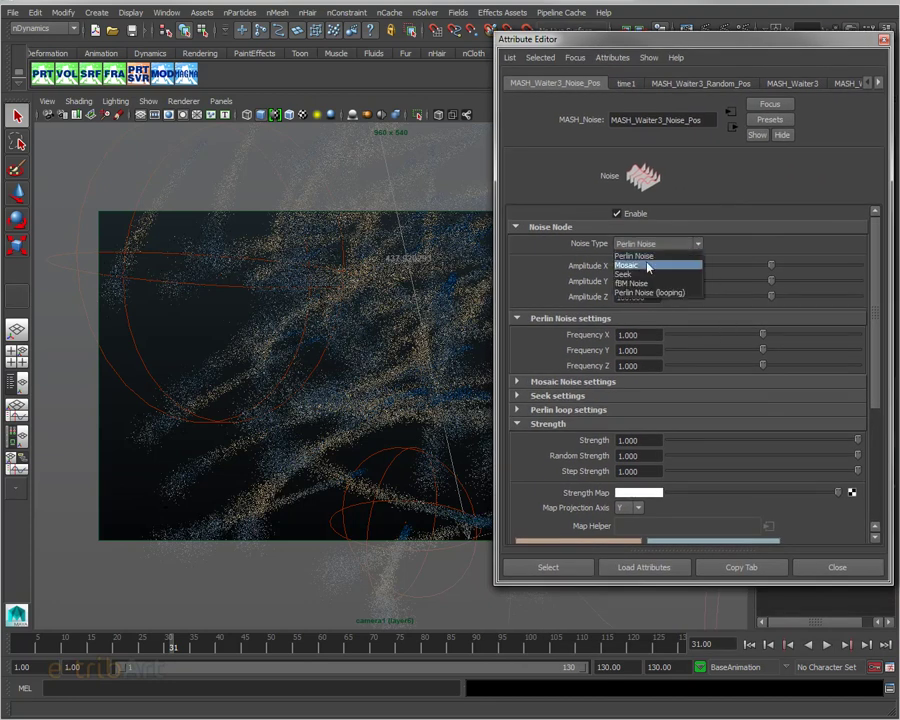
{"action": "left_click", "coordinate": [541, 258]}
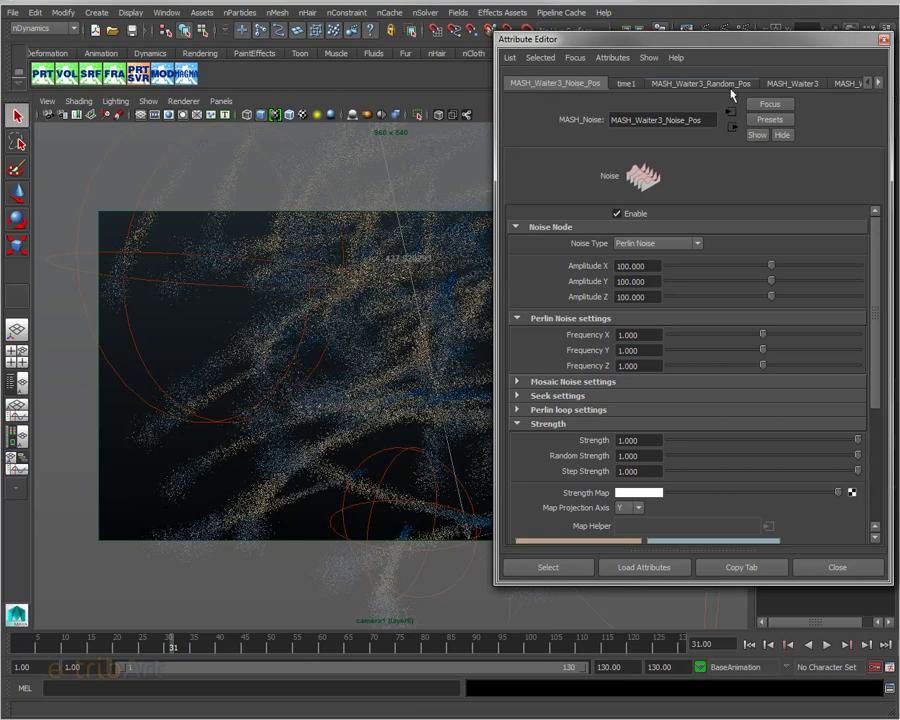
Step: View the MASH_Waiter3_Influence_Pos settings (power 100, radius 500), then move the Attribute Editor aside
{"action": "left_click", "coordinate": [869, 84]}
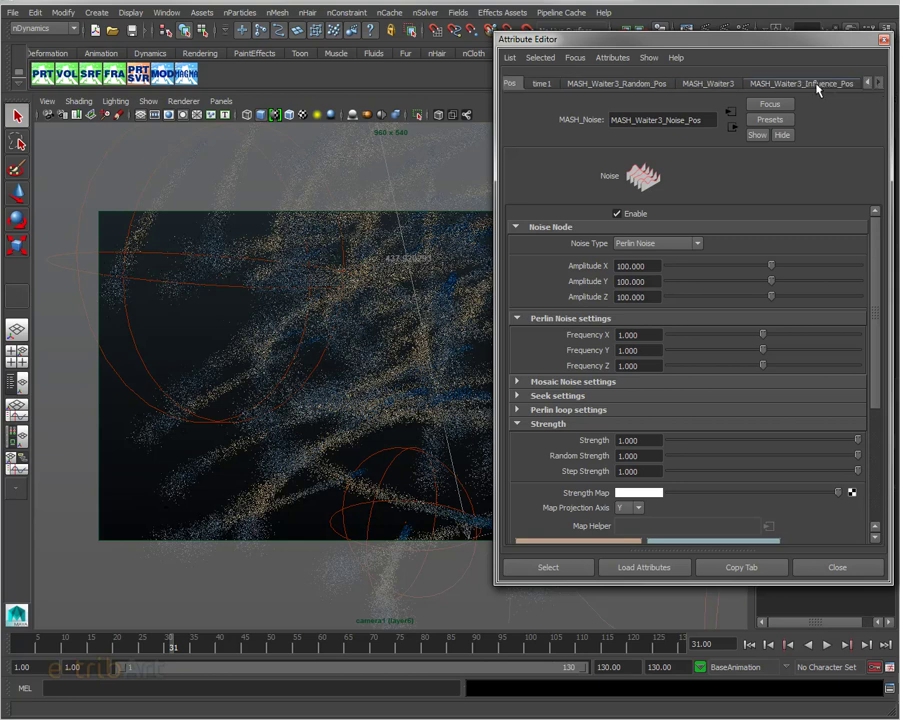
{"action": "left_click", "coordinate": [817, 87]}
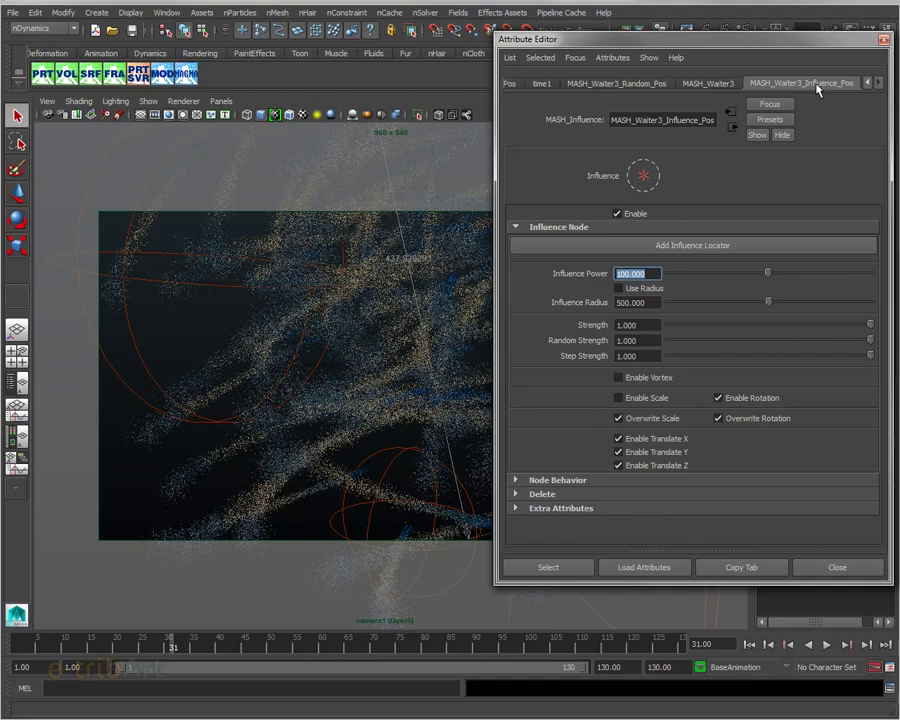
{"action": "left_click_drag", "start_coordinate": [603, 47], "coordinate": [899, 60]}
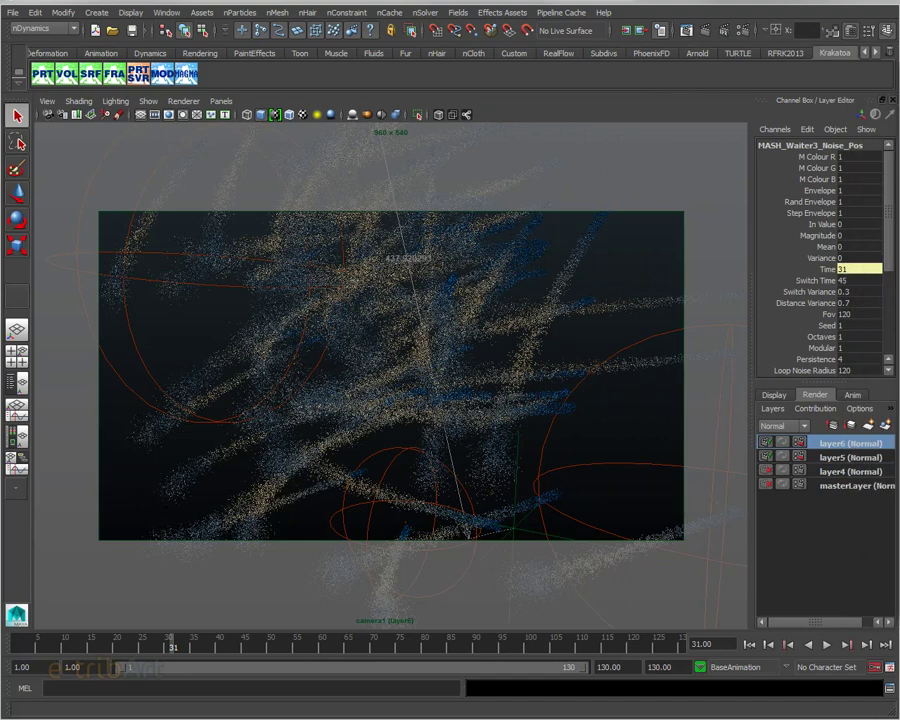
Step: Play the particle burst animation forward and stop it at frame 77
{"action": "left_click", "coordinate": [830, 646]}
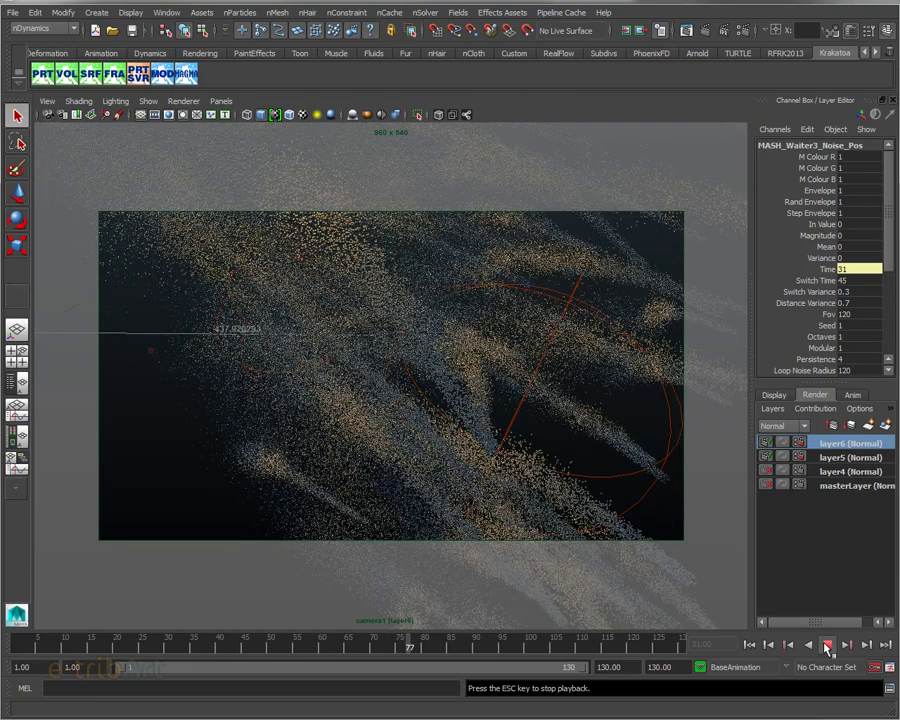
{"action": "left_click", "coordinate": [826, 646]}
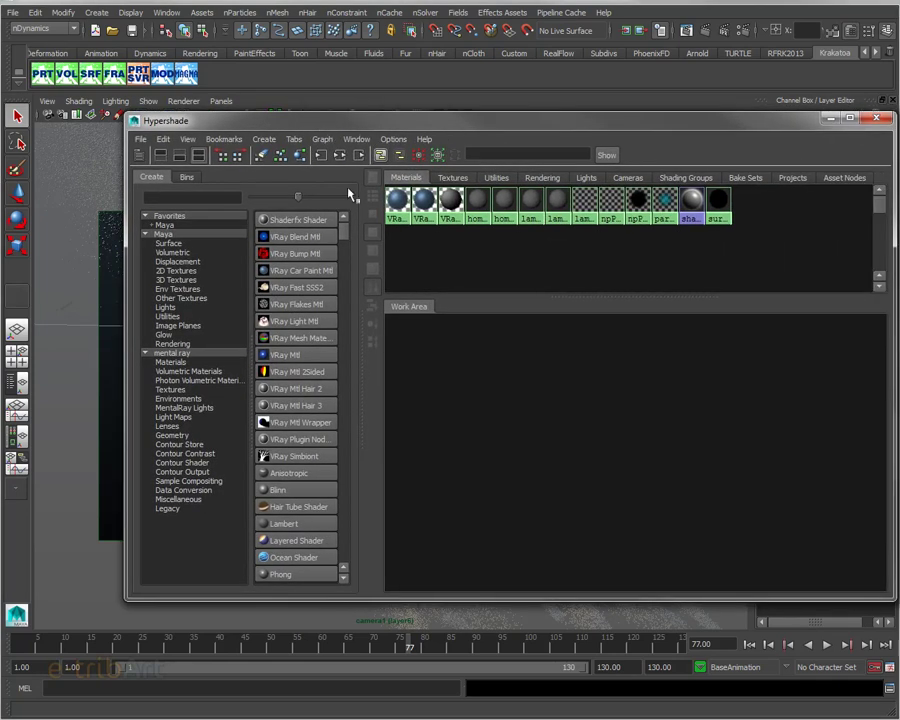
Step: Select the first V-Ray car paint material swatch in the Hypershade
{"action": "left_click", "coordinate": [397, 200]}
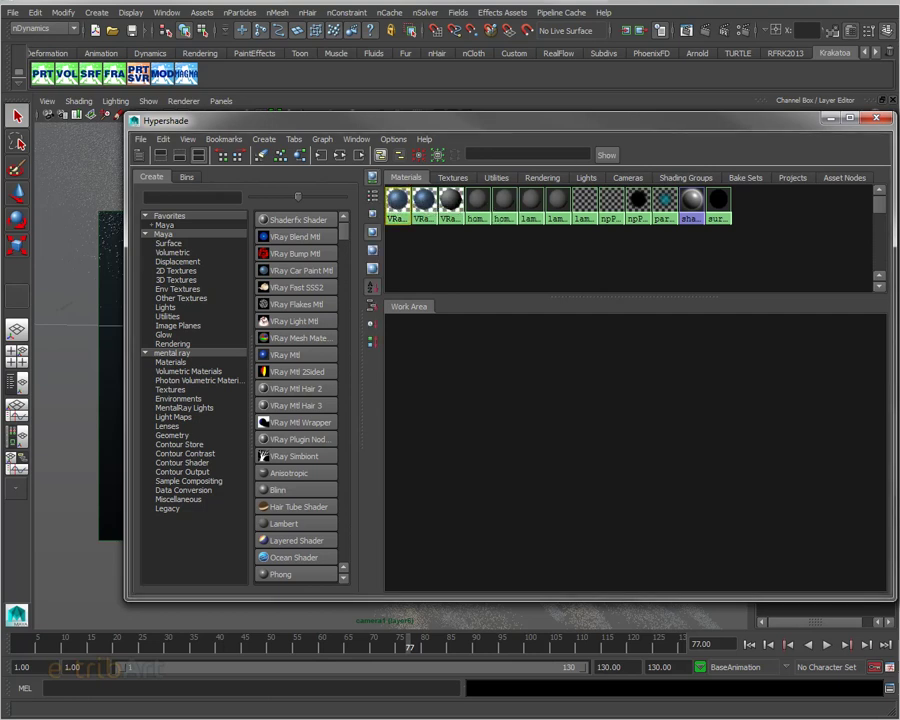
Step: Open VRayCarPaintMtl1's attributes and move that settings window aside
{"action": "double_click", "coordinate": [397, 200]}
{"action": "left_click_drag", "start_coordinate": [620, 58], "coordinate": [494, 58]}
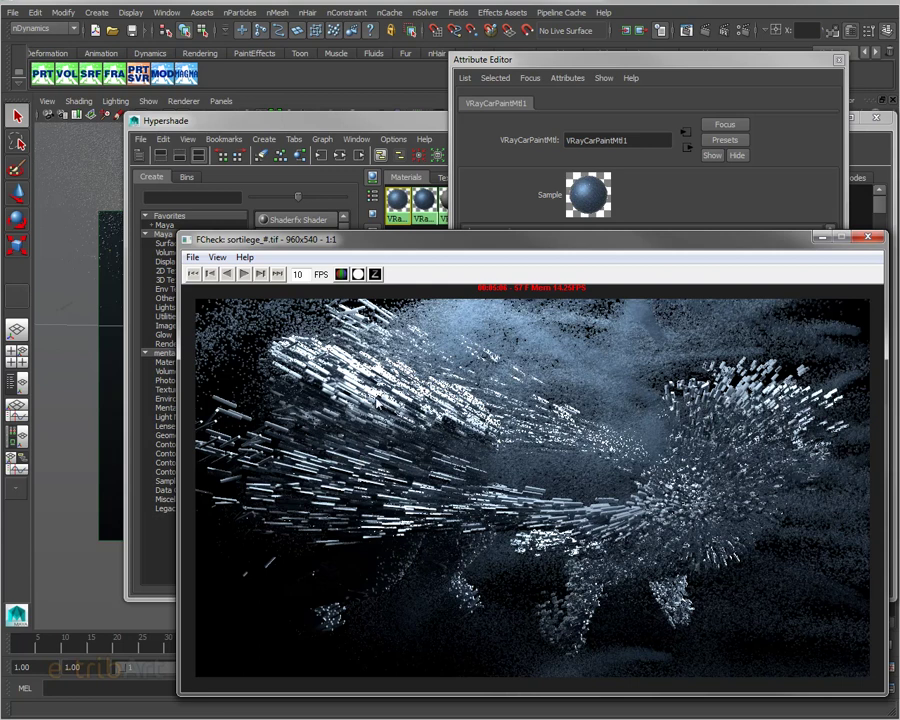
Step: Scrub and play the sortilege TIFF sequence up to frame 126, then move the FCheck viewer aside
{"action": "mouse_move", "coordinate": [581, 510]}
{"action": "left_mouse_down"}
{"action": "mouse_move", "coordinate": [458, 508]}
{"action": "mouse_move", "coordinate": [587, 511]}
{"action": "mouse_move", "coordinate": [663, 527]}
{"action": "left_mouse_up"}
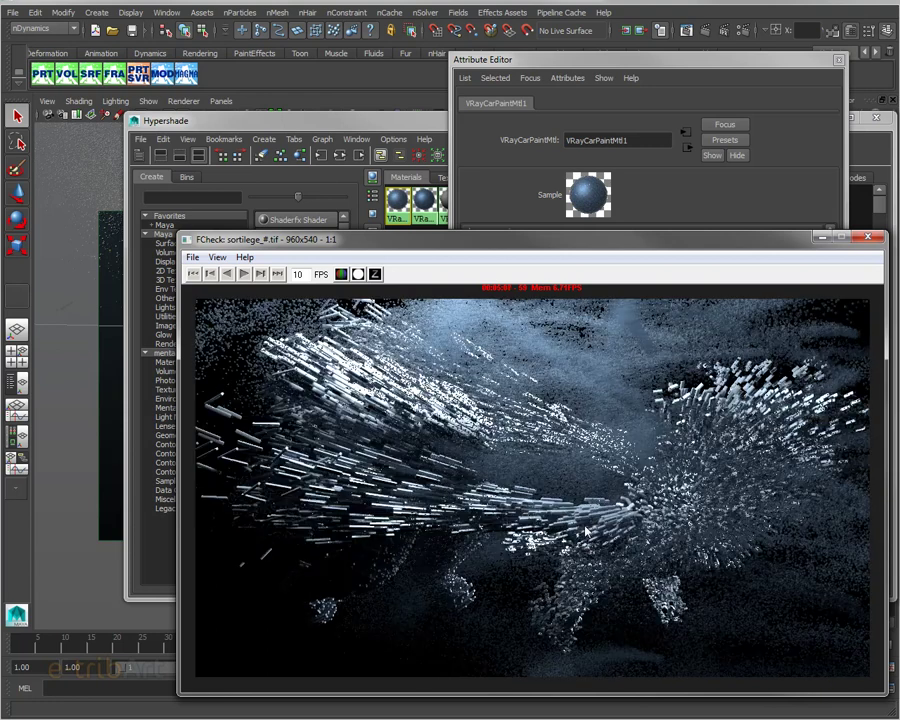
{"action": "left_click_drag", "start_coordinate": [586, 530], "coordinate": [540, 533]}
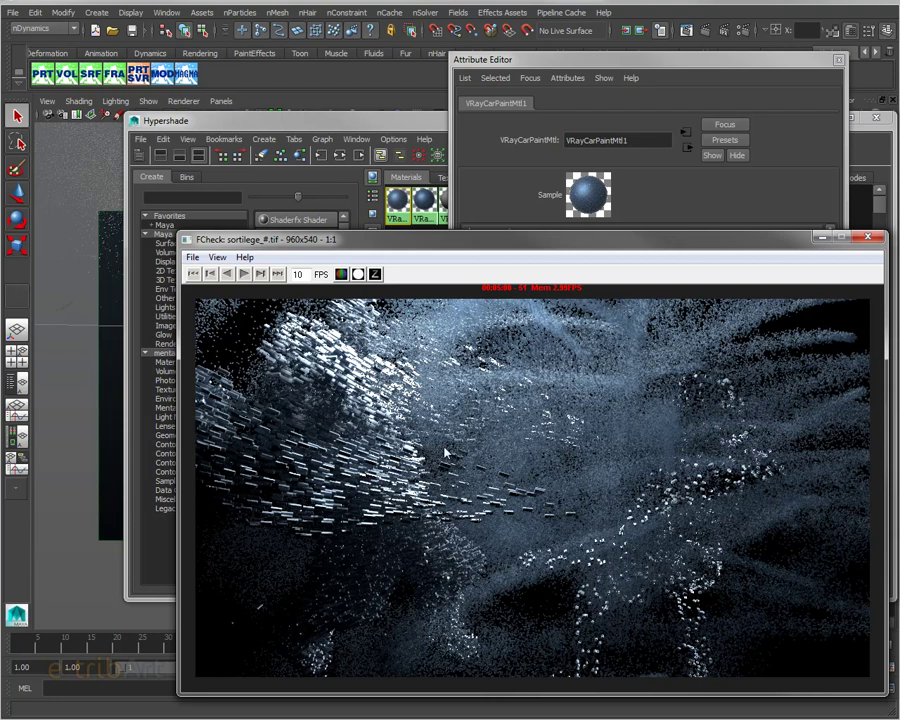
{"action": "key", "text": "p"}
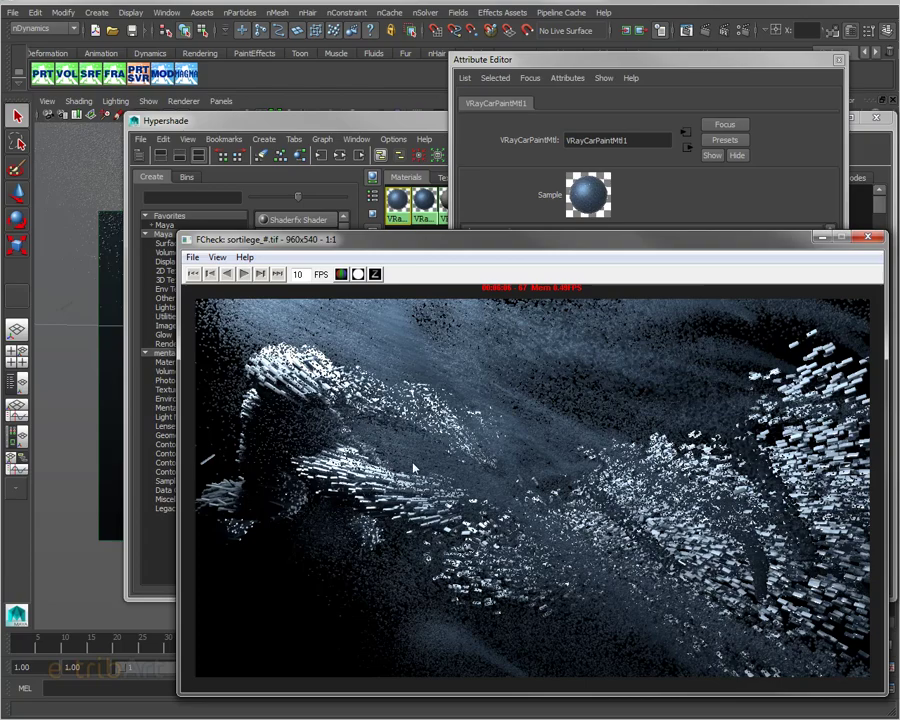
{"action": "mouse_move", "coordinate": [426, 468]}
{"action": "left_mouse_down"}
{"action": "mouse_move", "coordinate": [668, 517]}
{"action": "mouse_move", "coordinate": [756, 508]}
{"action": "mouse_move", "coordinate": [753, 494]}
{"action": "mouse_move", "coordinate": [625, 511]}
{"action": "mouse_move", "coordinate": [651, 519]}
{"action": "mouse_move", "coordinate": [747, 502]}
{"action": "left_mouse_up"}
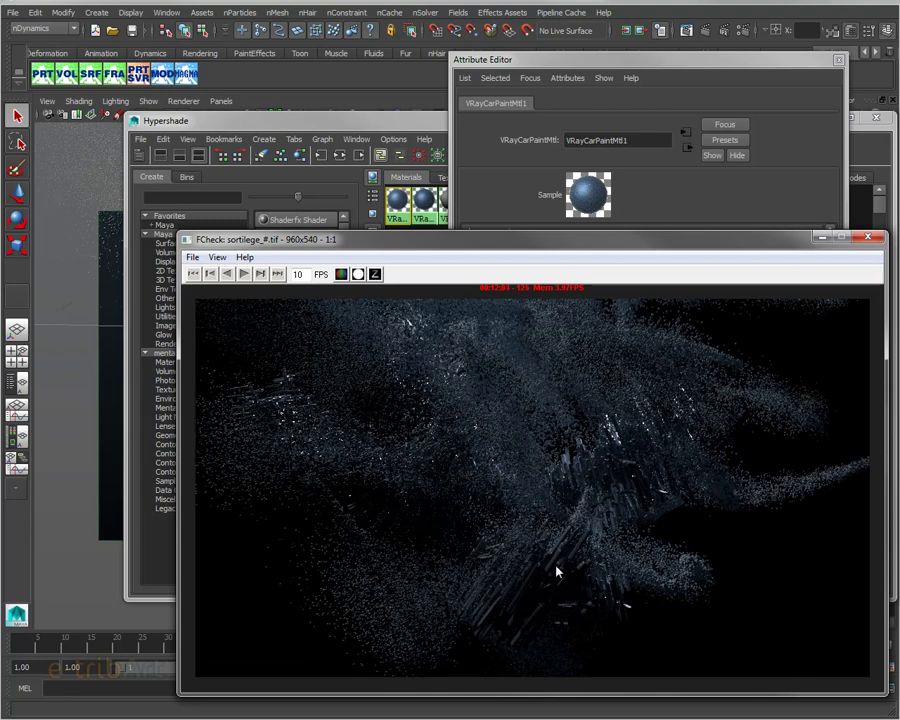
{"action": "left_click_drag", "start_coordinate": [543, 589], "coordinate": [552, 572]}
{"action": "left_click_drag", "start_coordinate": [383, 253], "coordinate": [717, 310]}
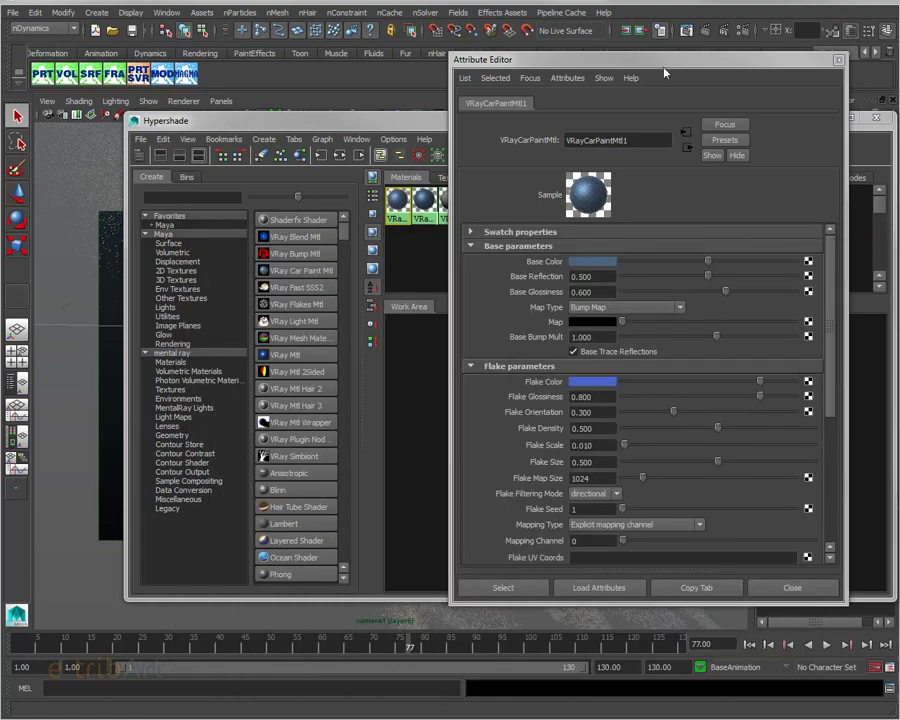
Step: Move the car paint settings off-screen, shift the Hypershade up-left, and grab the VRayCarPaintMtl1 swatch
{"action": "left_click_drag", "start_coordinate": [664, 73], "coordinate": [899, 80]}
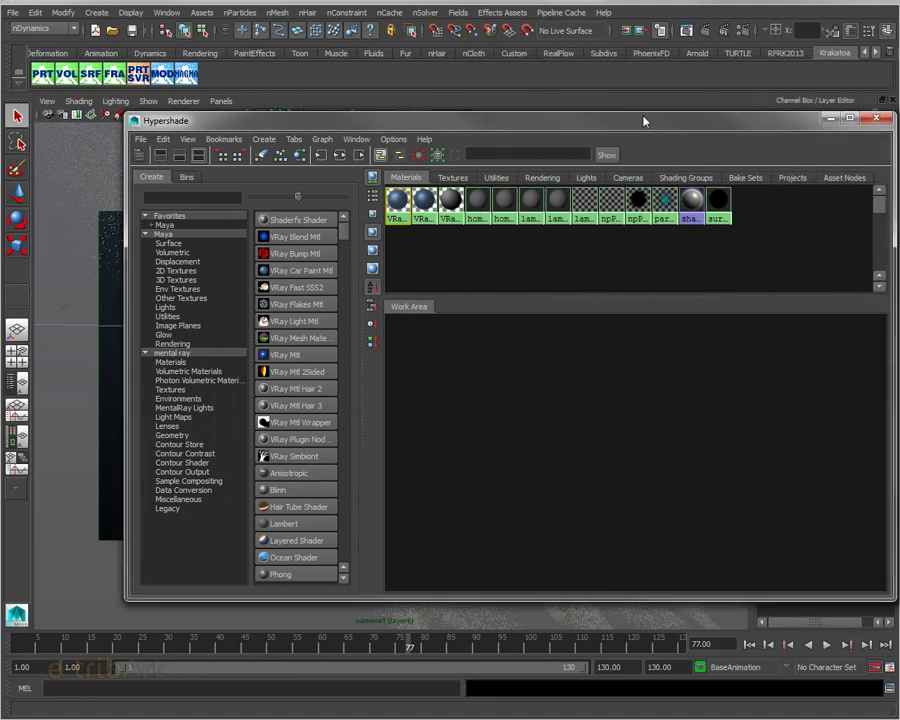
{"action": "left_click_drag", "start_coordinate": [648, 122], "coordinate": [631, 100]}
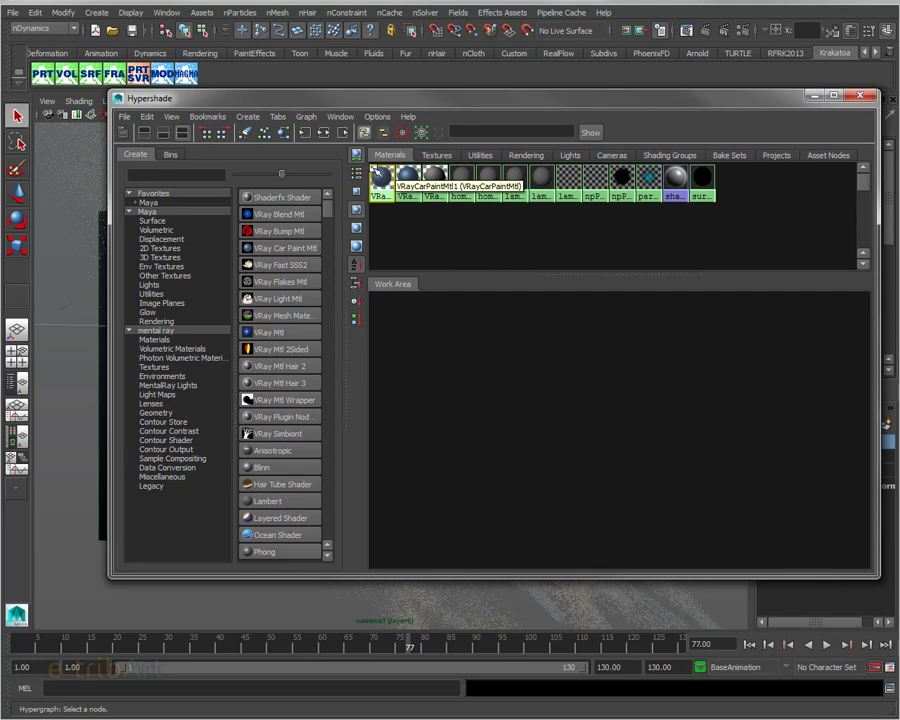
{"action": "middle_click_drag", "start_coordinate": [380, 173], "coordinate": [381, 175]}
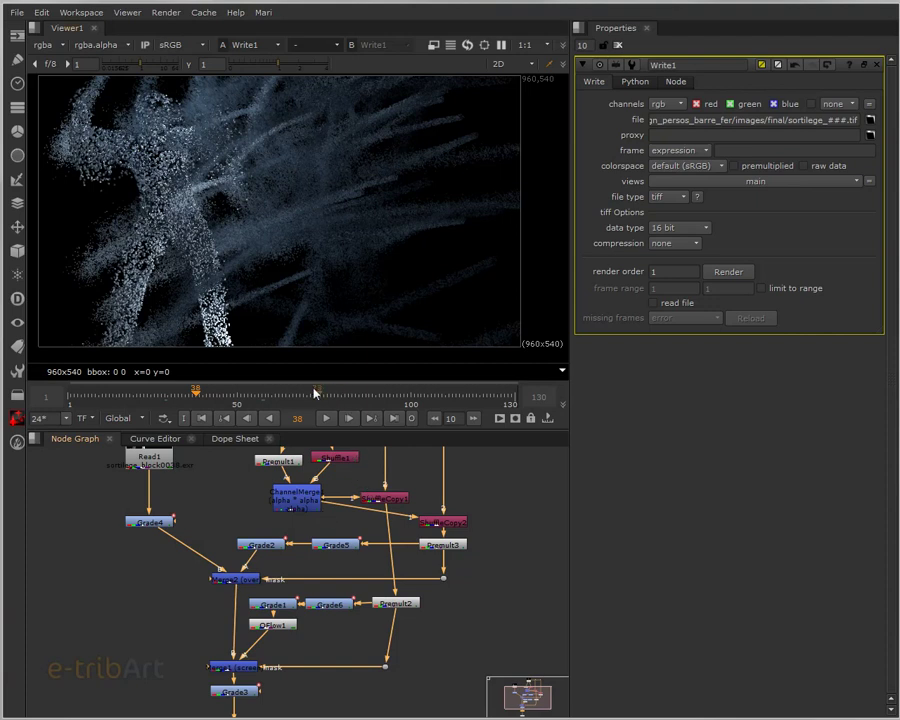
{"action": "left_click", "coordinate": [279, 395]}
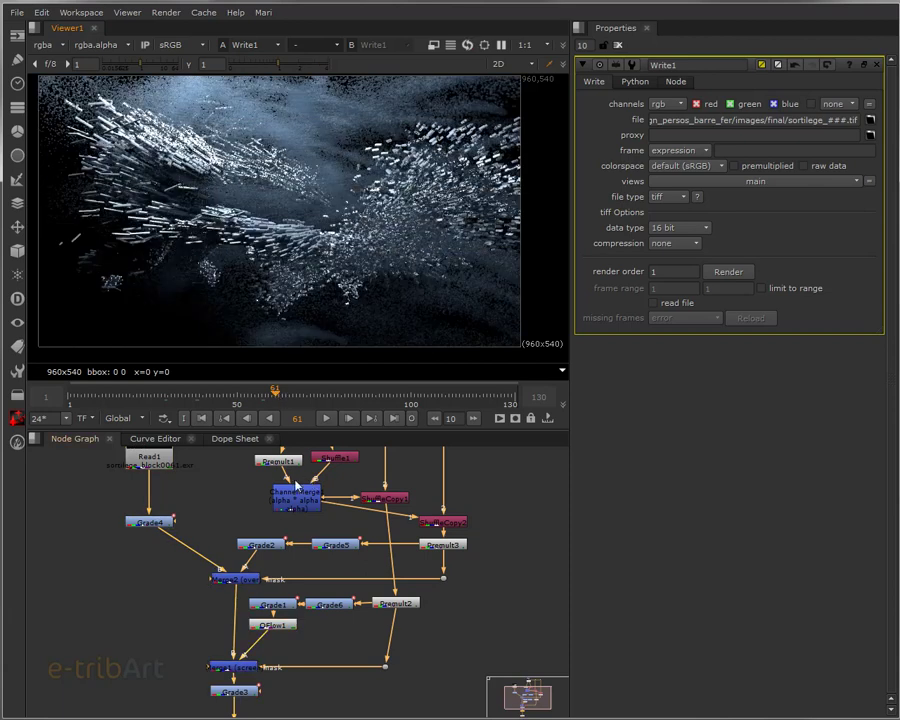
{"action": "middle_click_drag", "start_coordinate": [234, 516], "coordinate": [240, 610]}
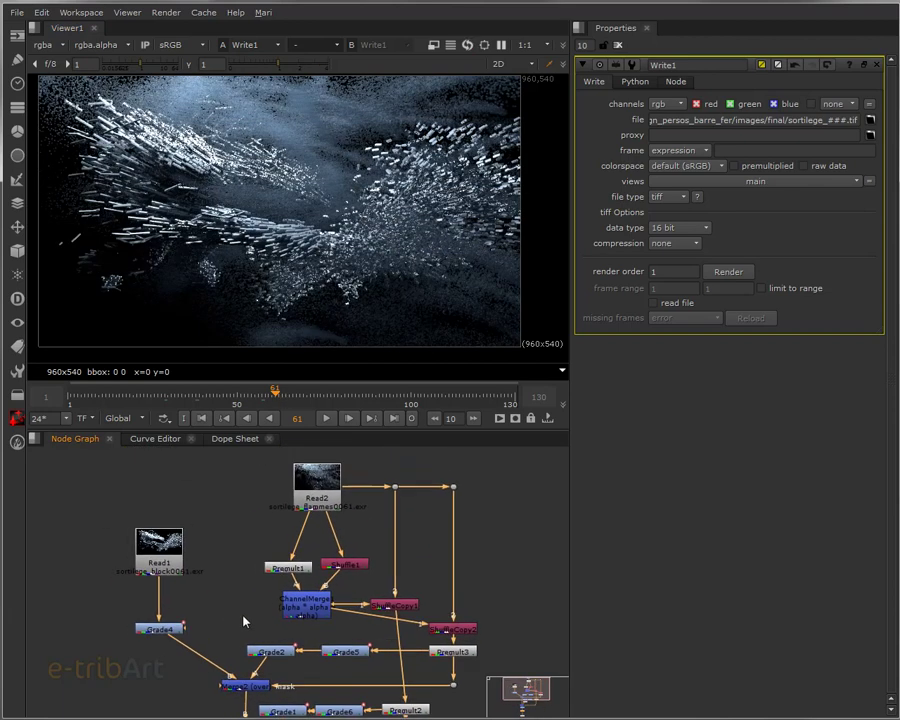
{"action": "left_click", "coordinate": [165, 534]}
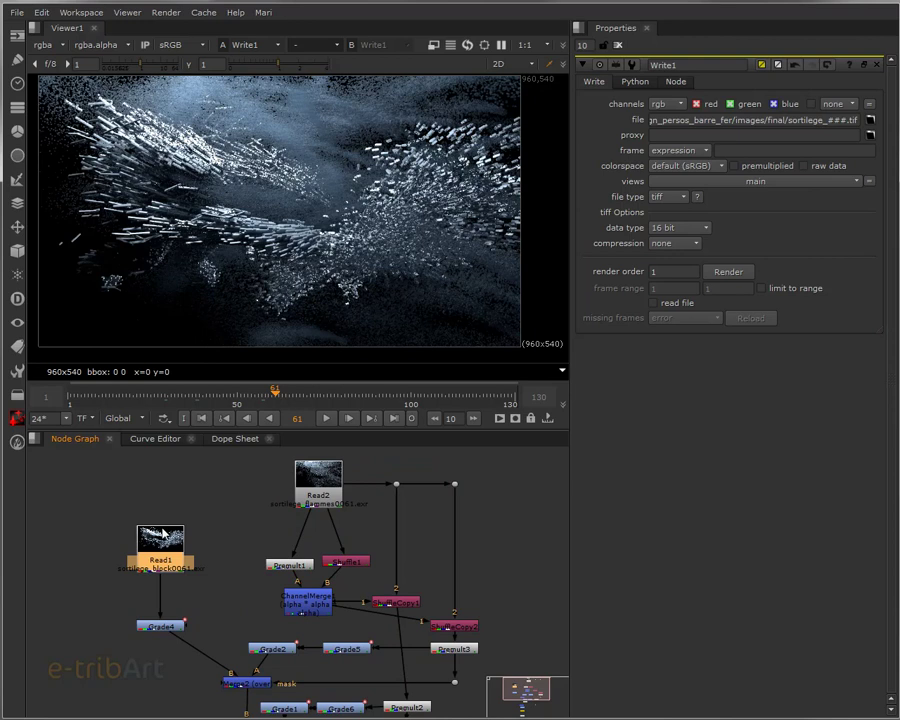
{"action": "left_click", "coordinate": [413, 605]}
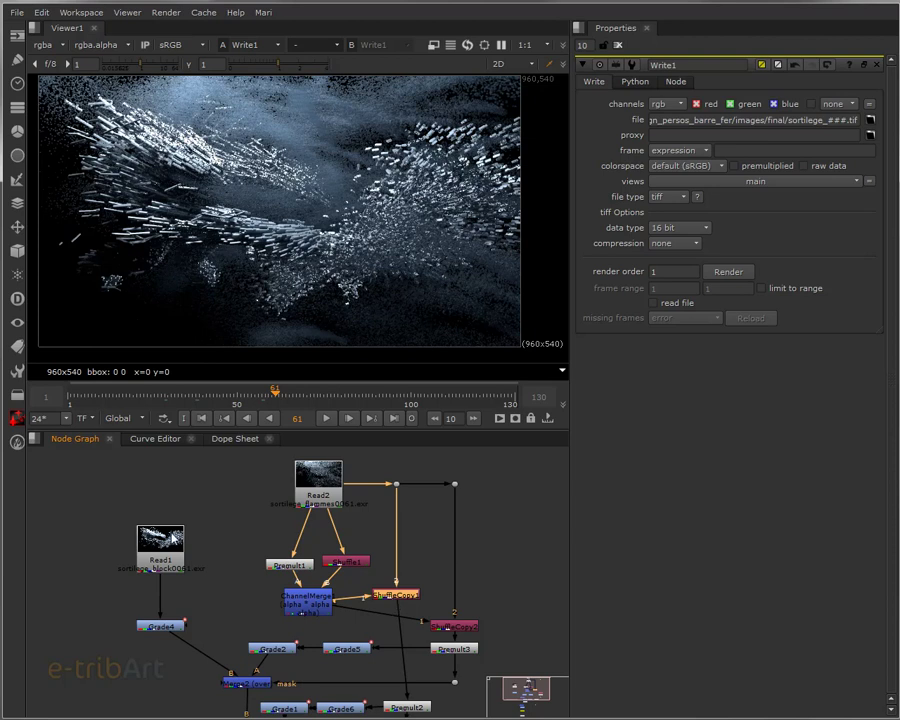
{"action": "left_click", "coordinate": [167, 540]}
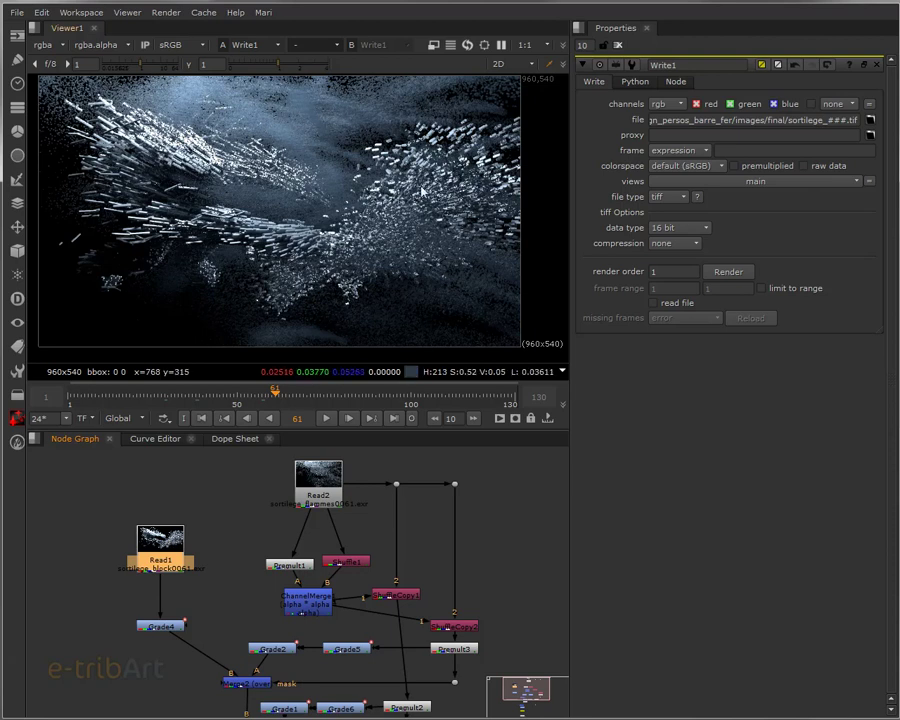
Step: View Read1 and step through its alpha, depth and GI passes
{"action": "key", "text": "1"}
{"action": "left_click", "coordinate": [175, 517]}
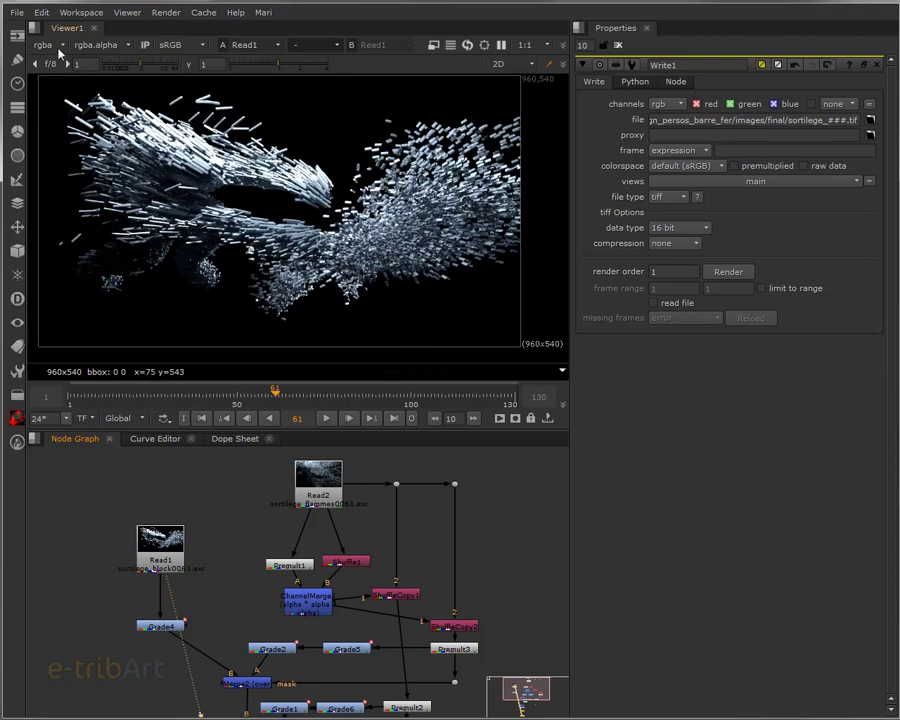
{"action": "left_click", "coordinate": [57, 48]}
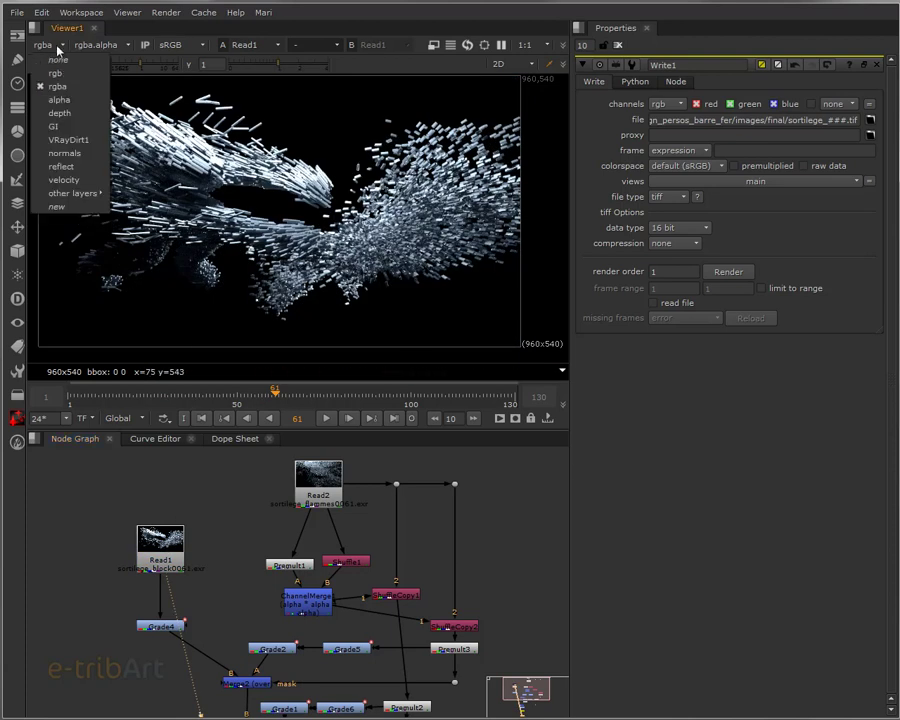
{"action": "left_click", "coordinate": [61, 101]}
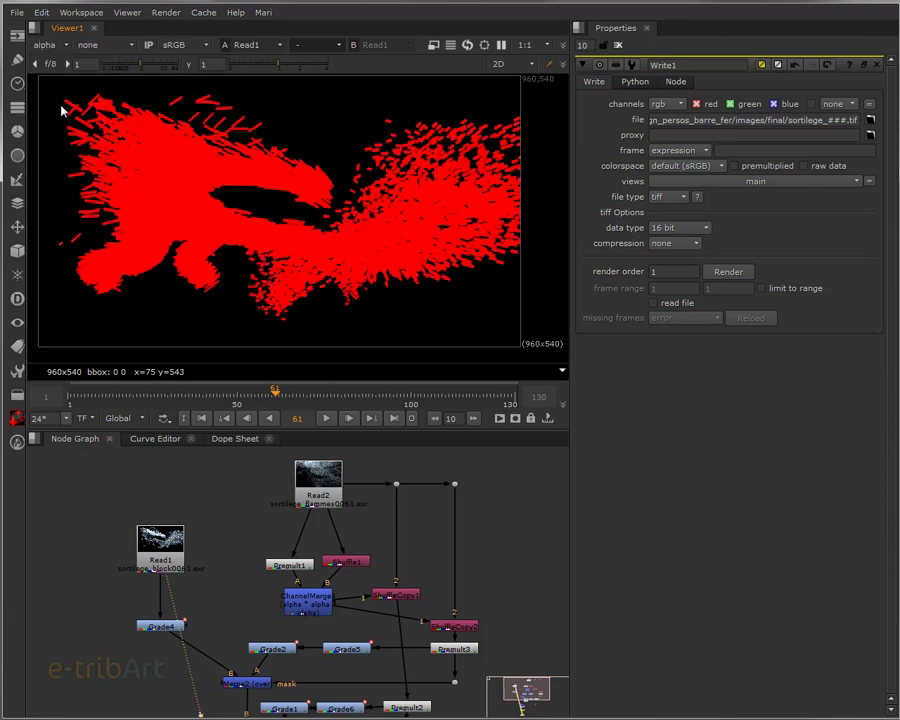
{"action": "left_click", "coordinate": [45, 45]}
{"action": "left_click", "coordinate": [58, 114]}
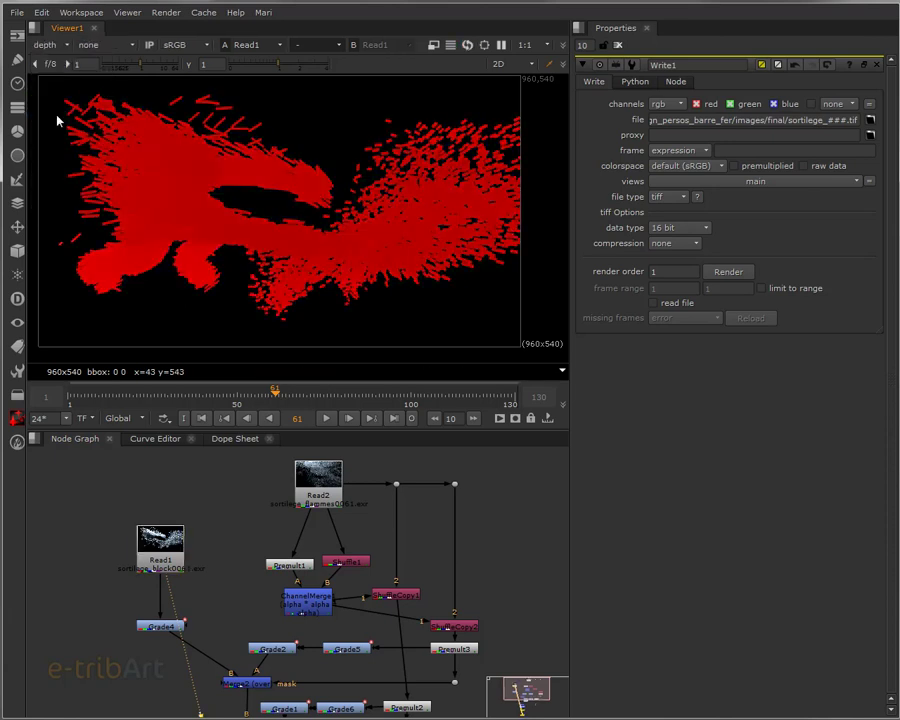
{"action": "left_click", "coordinate": [60, 45]}
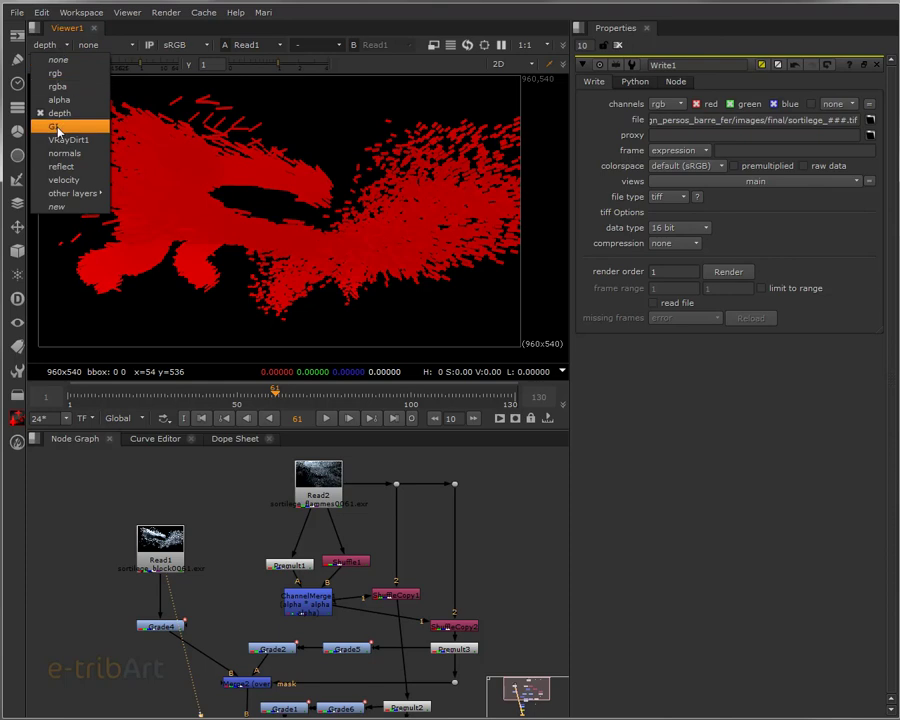
{"action": "left_click", "coordinate": [58, 124]}
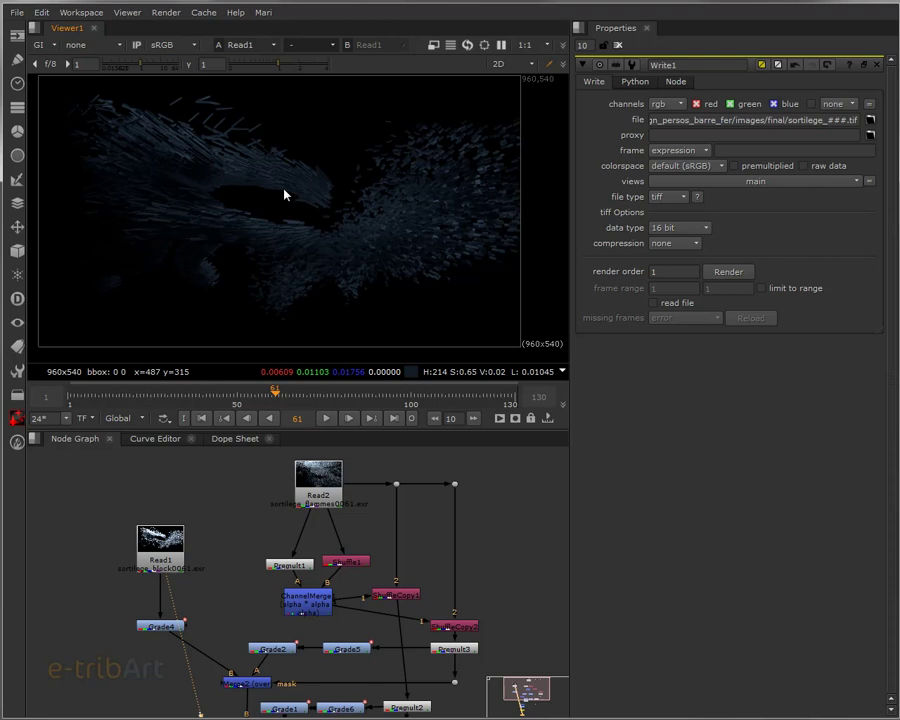
Step: Compare with Read2, then return to Read1 and display its VRayDirt1 pass
{"action": "left_click", "coordinate": [330, 485]}
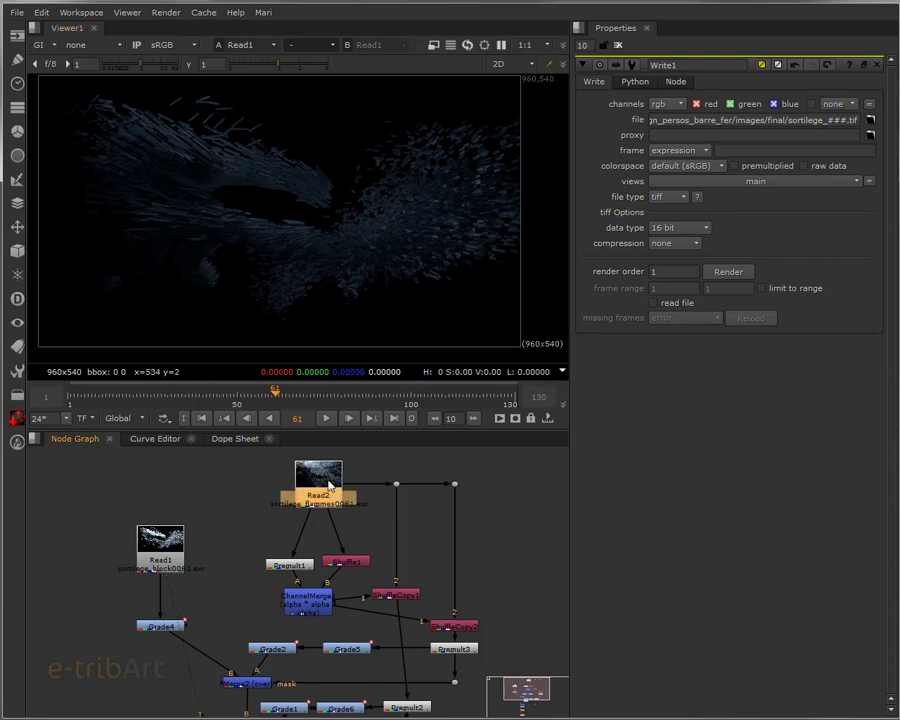
{"action": "key", "text": "1"}
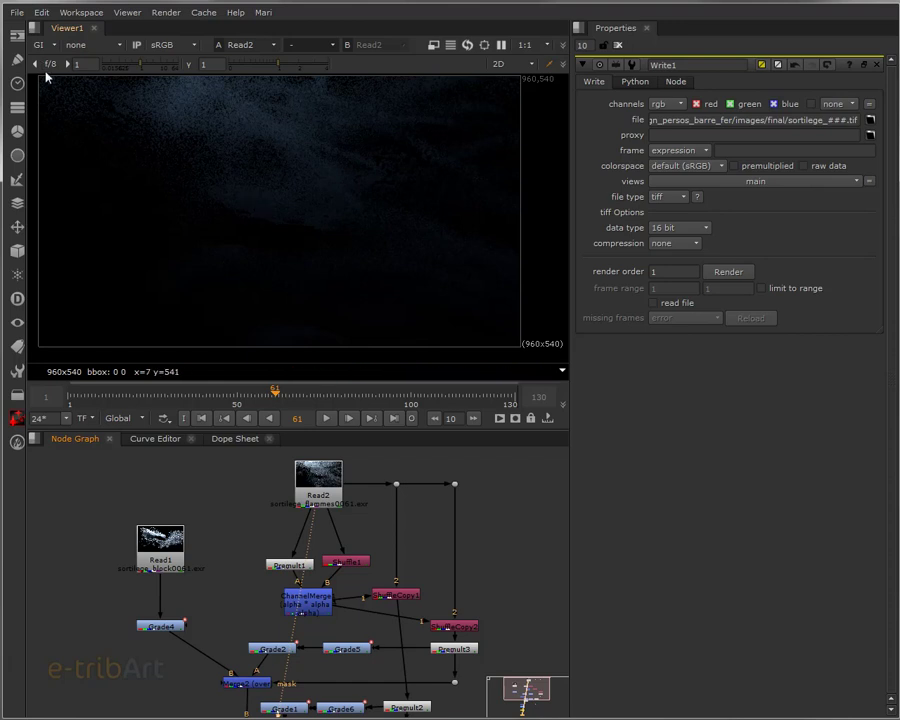
{"action": "left_click", "coordinate": [177, 544]}
{"action": "key", "text": "1"}
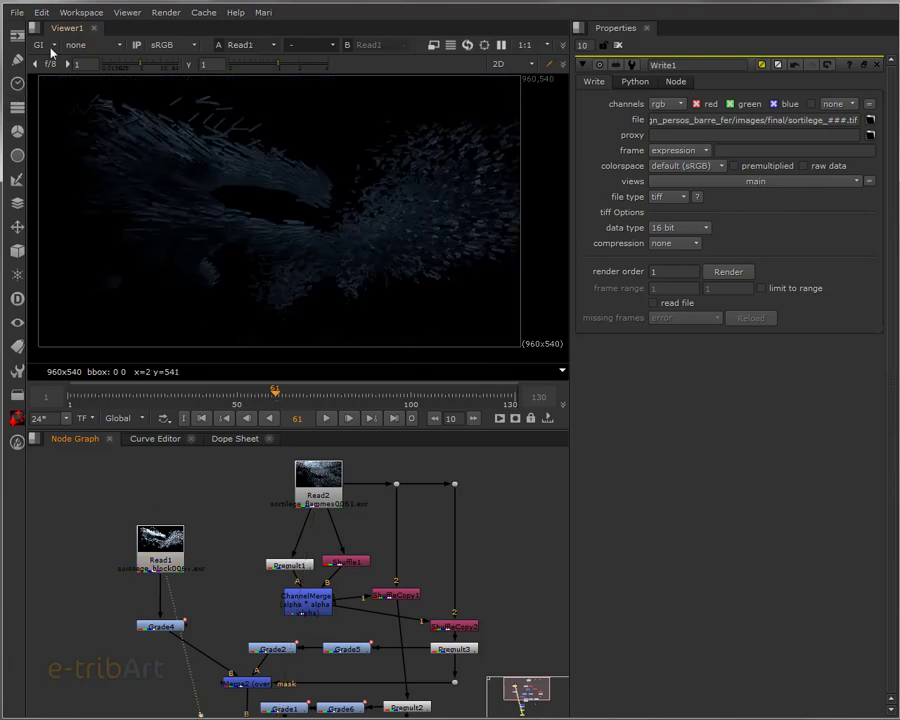
{"action": "left_click", "coordinate": [50, 50]}
{"action": "left_click", "coordinate": [39, 101]}
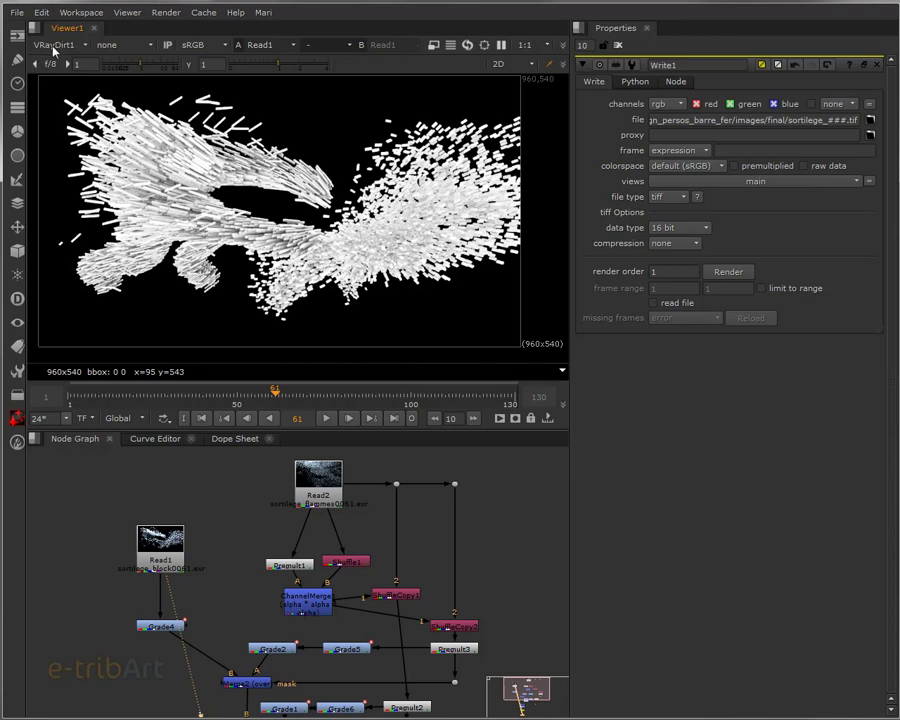
Step: Cycle Read1's viewer through the normals, reflect and velocity passes, ending back on rgba
{"action": "left_click", "coordinate": [42, 44]}
{"action": "left_click", "coordinate": [71, 161]}
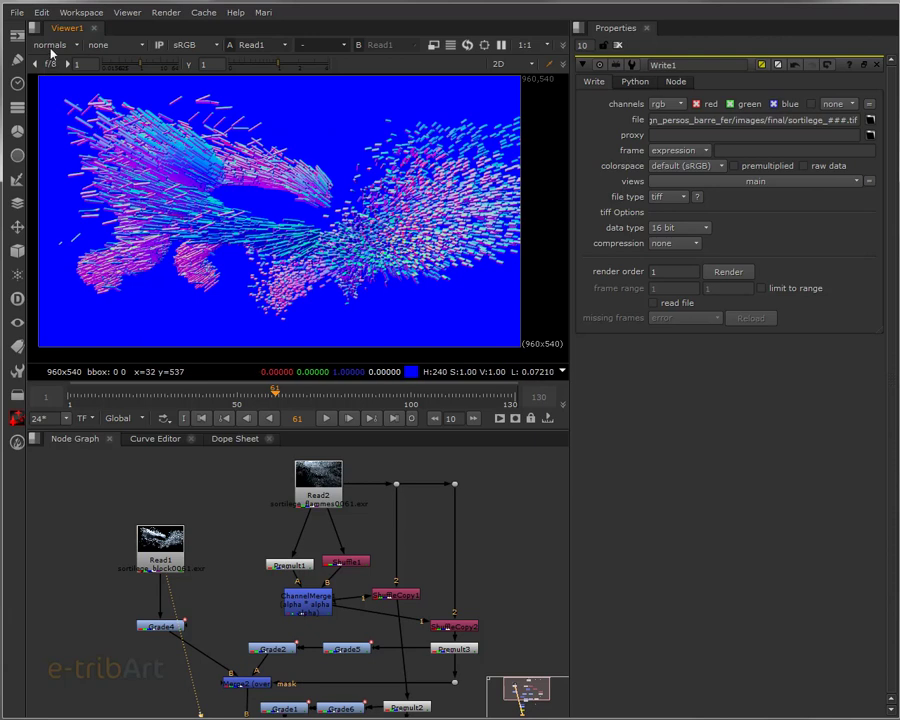
{"action": "left_click", "coordinate": [51, 51]}
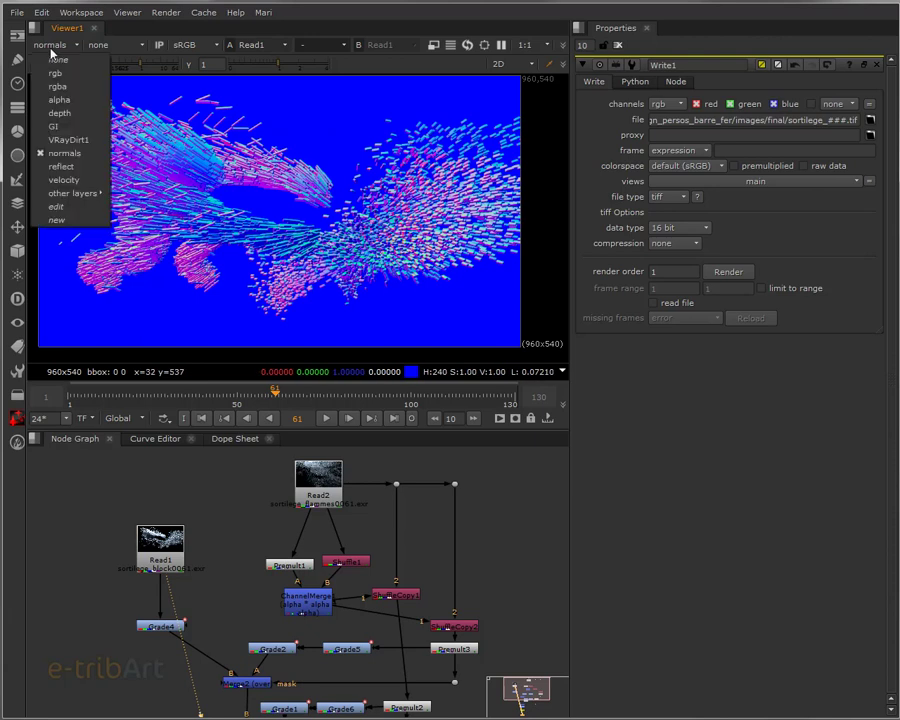
{"action": "left_click", "coordinate": [64, 170]}
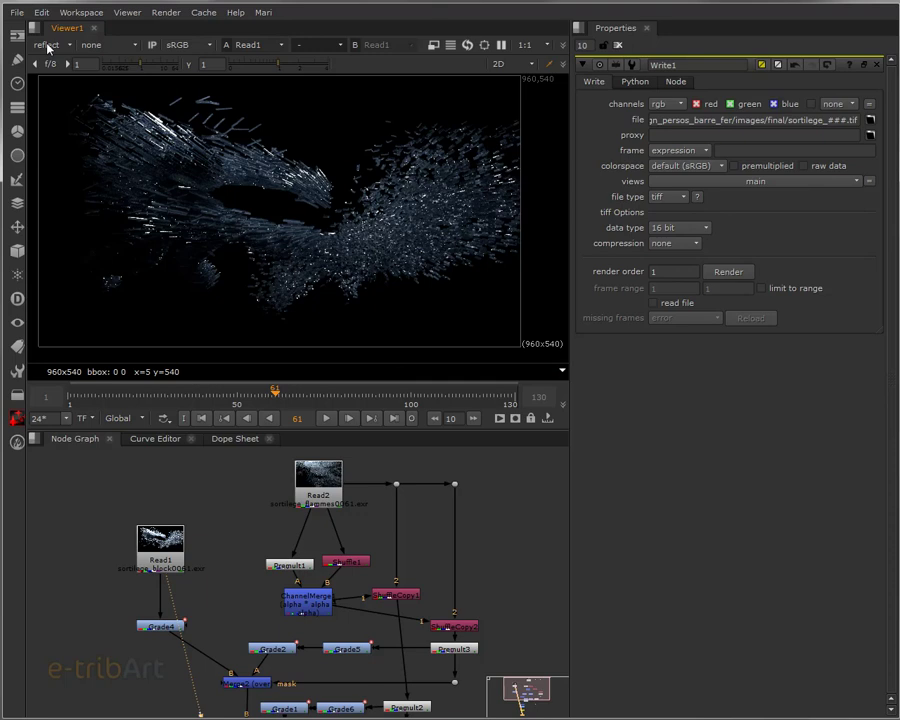
{"action": "left_click", "coordinate": [48, 46]}
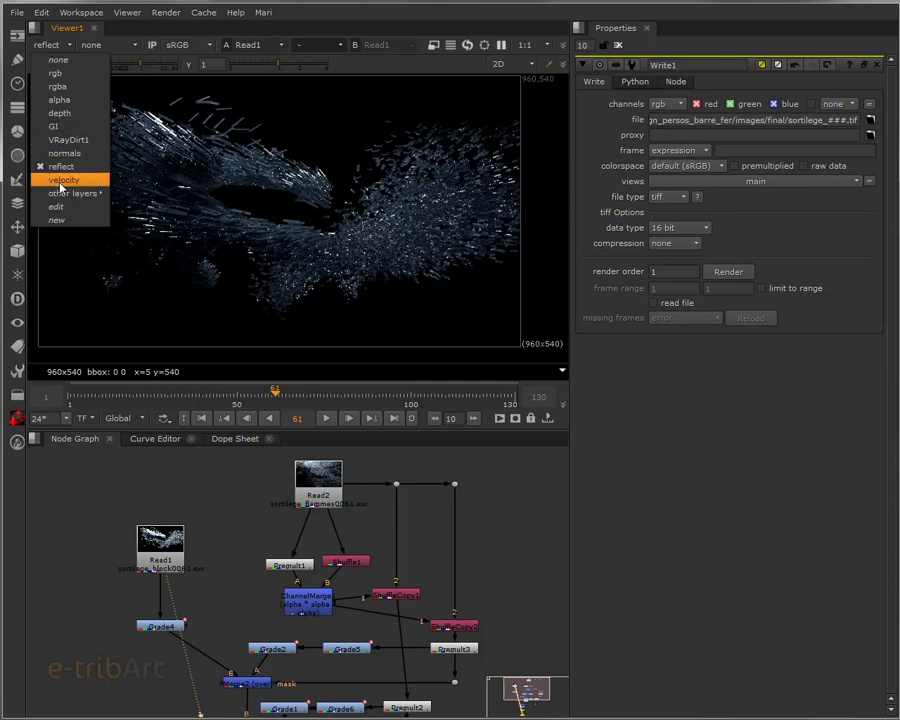
{"action": "left_click", "coordinate": [60, 186]}
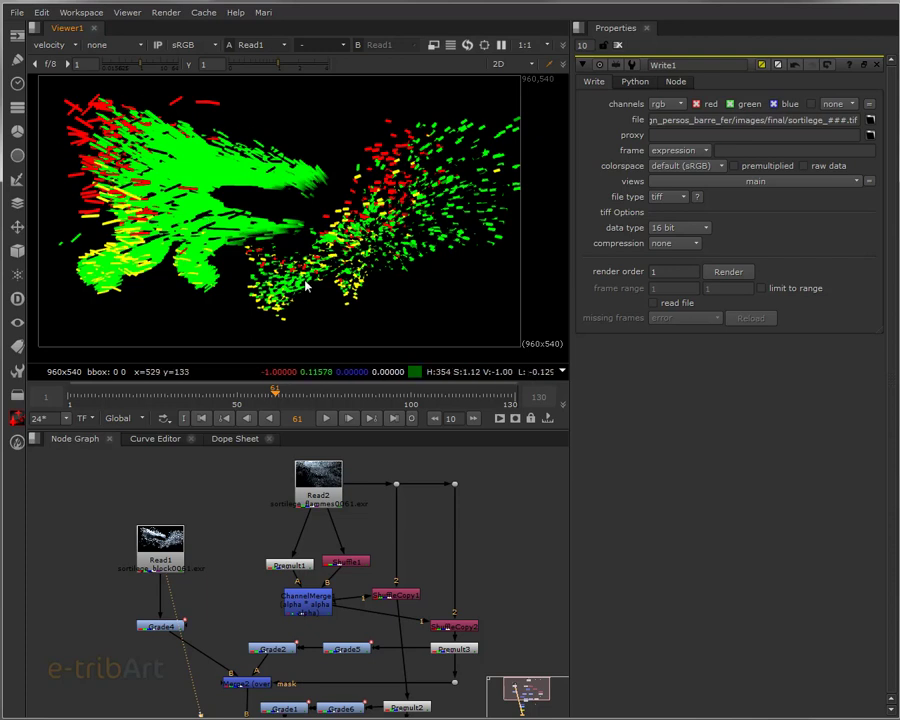
{"action": "left_click", "coordinate": [55, 47]}
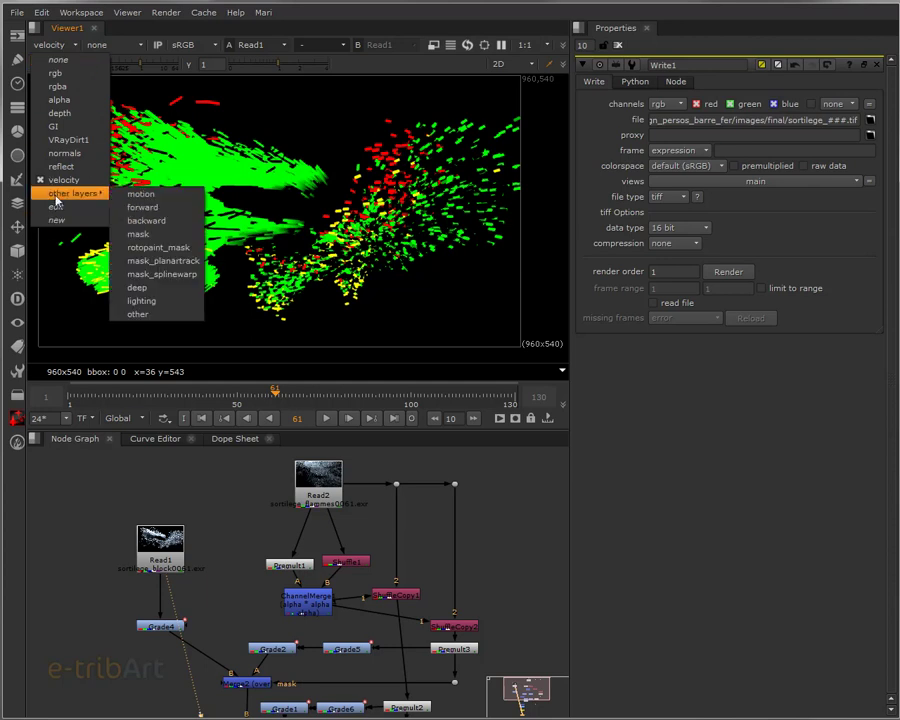
{"action": "left_click", "coordinate": [62, 86]}
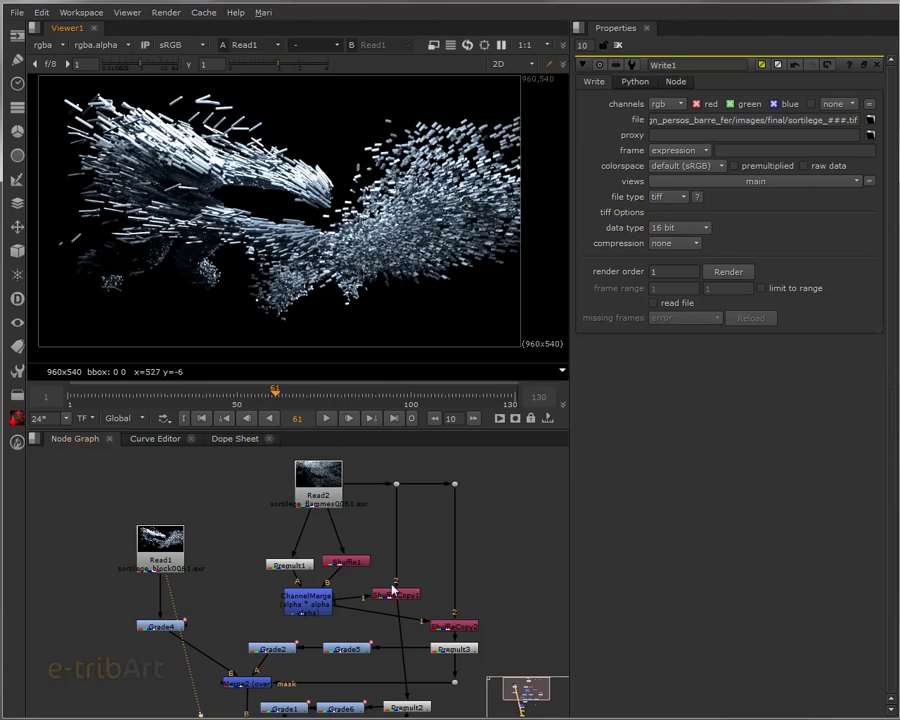
Step: Display the final graded Write1 output node in Nuke's viewer
{"action": "mouse_move", "coordinate": [334, 712]}
{"action": "middle_mouse_down"}
{"action": "mouse_move", "coordinate": [324, 540]}
{"action": "mouse_move", "coordinate": [340, 476]}
{"action": "middle_mouse_up"}
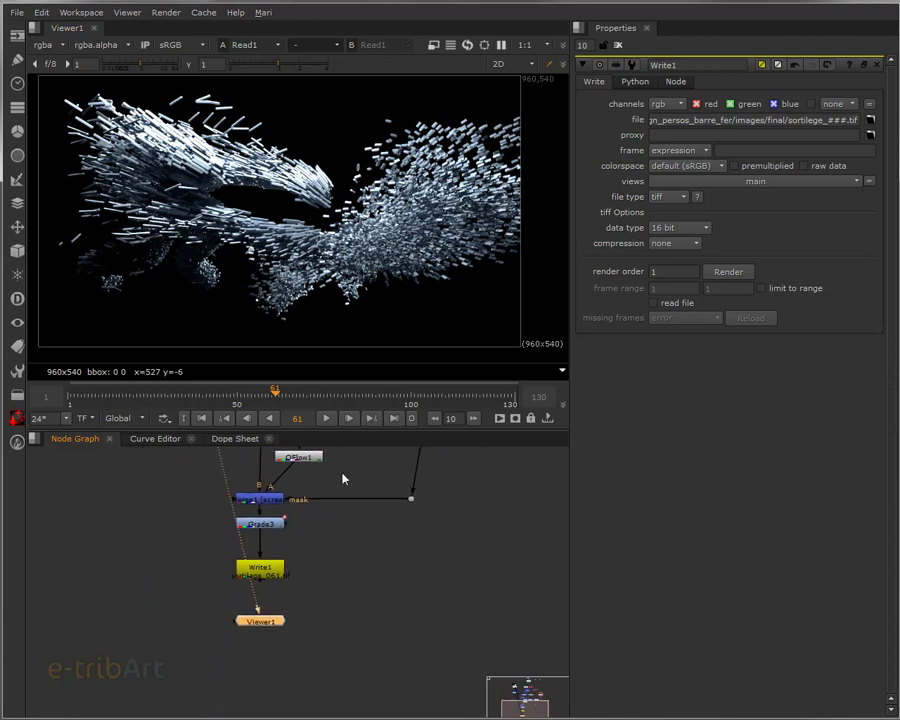
{"action": "left_click", "coordinate": [268, 566]}
{"action": "key", "text": "1"}
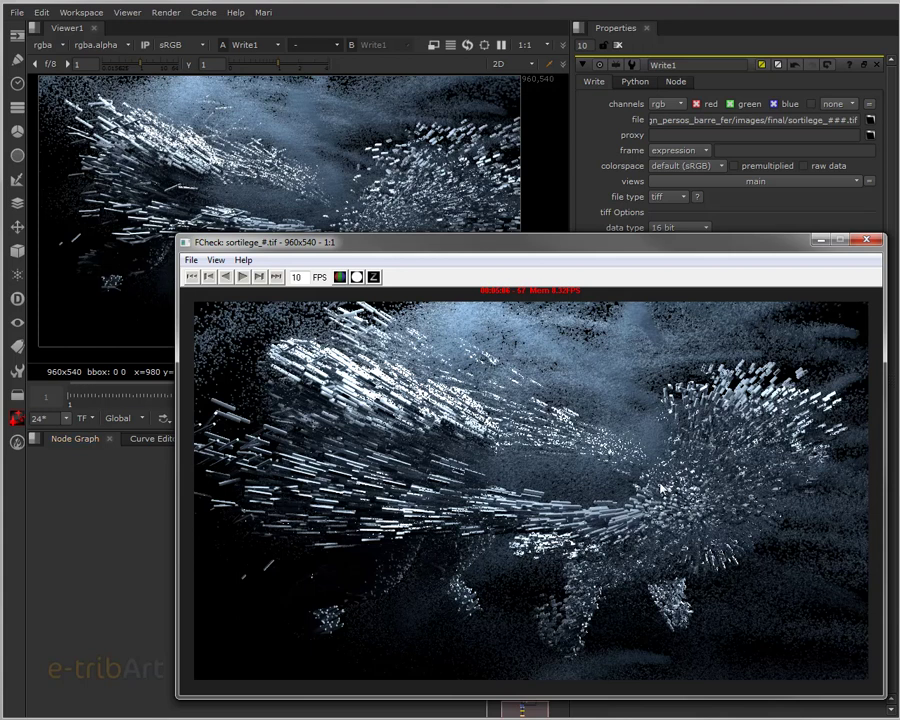
Step: Scrub the sortilege_#.tif sequence in FCheck to where the figure disperses into scattered cubes
{"action": "mouse_move", "coordinate": [660, 490]}
{"action": "left_mouse_down"}
{"action": "mouse_move", "coordinate": [736, 494]}
{"action": "mouse_move", "coordinate": [678, 495]}
{"action": "left_mouse_up"}
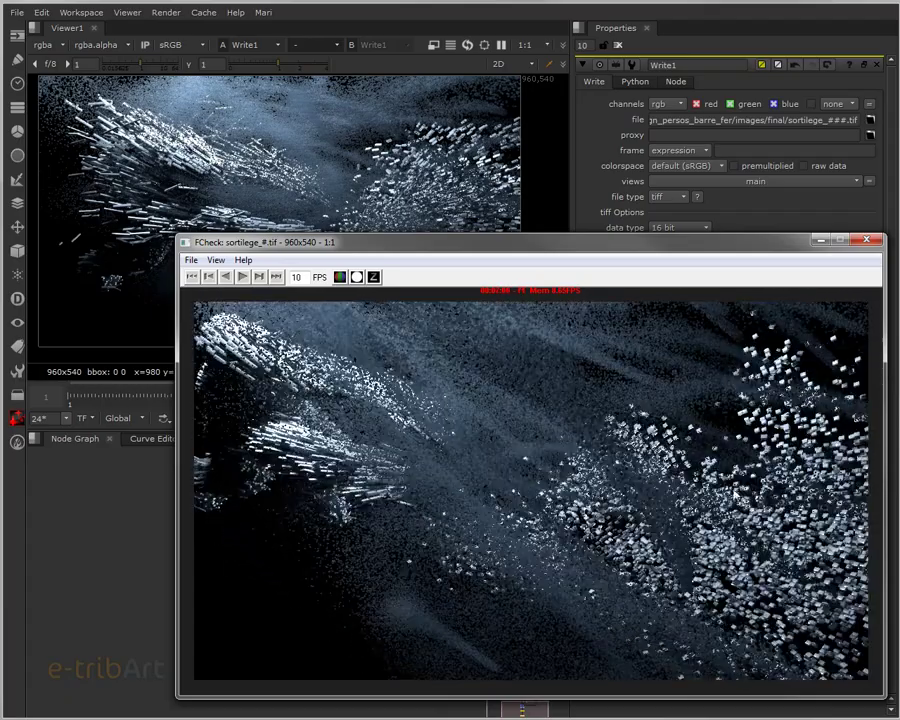